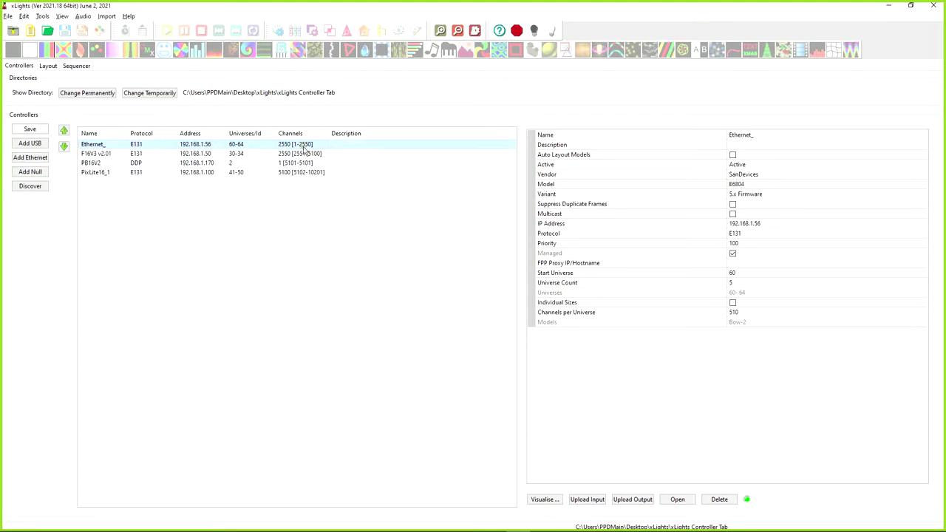
Upload the input settings to the Ethernet_ controller and review its pixel port and model assignments in the visualiser.
click(592, 501)
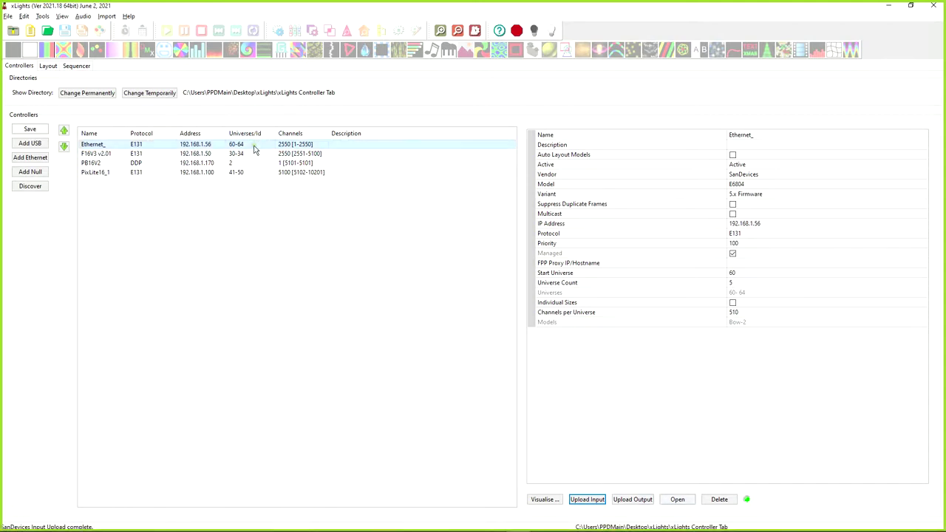
click(545, 500)
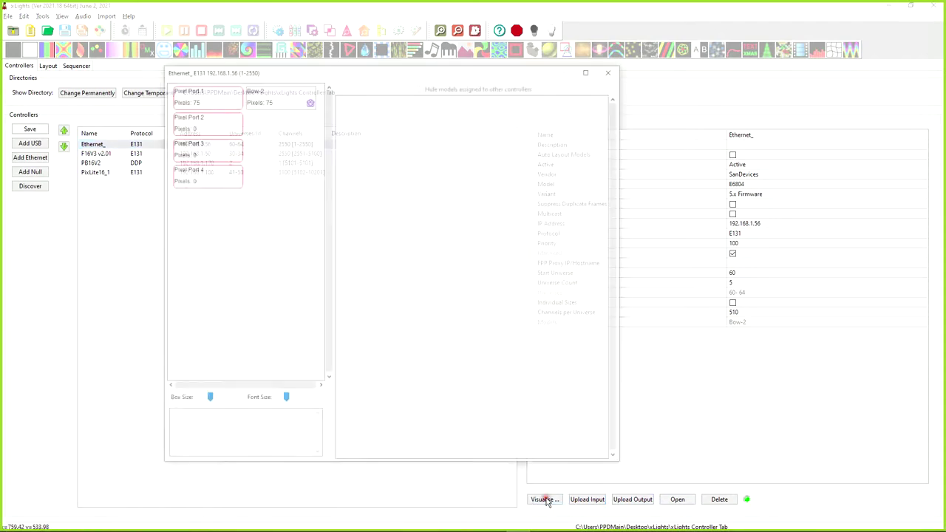
mouse_move(235, 98)
mouse_move(275, 94)
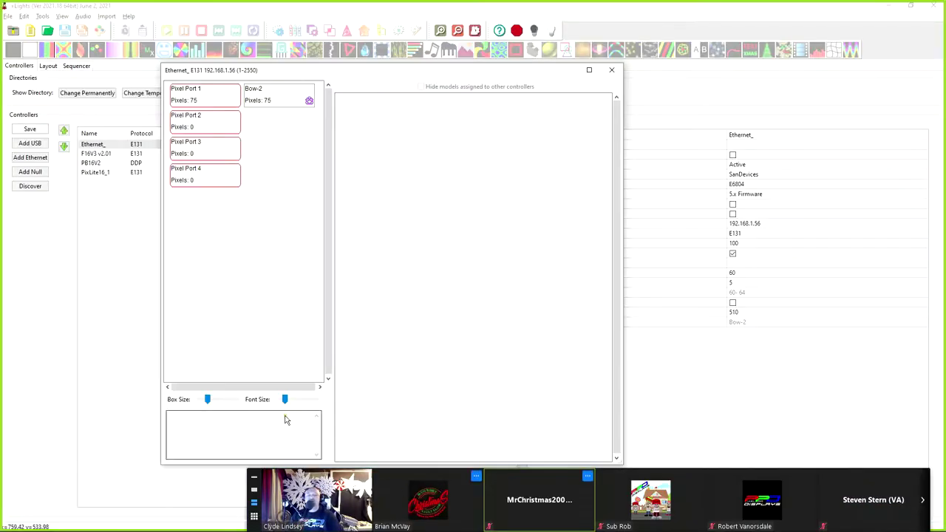
drag(265, 521, 889, 433)
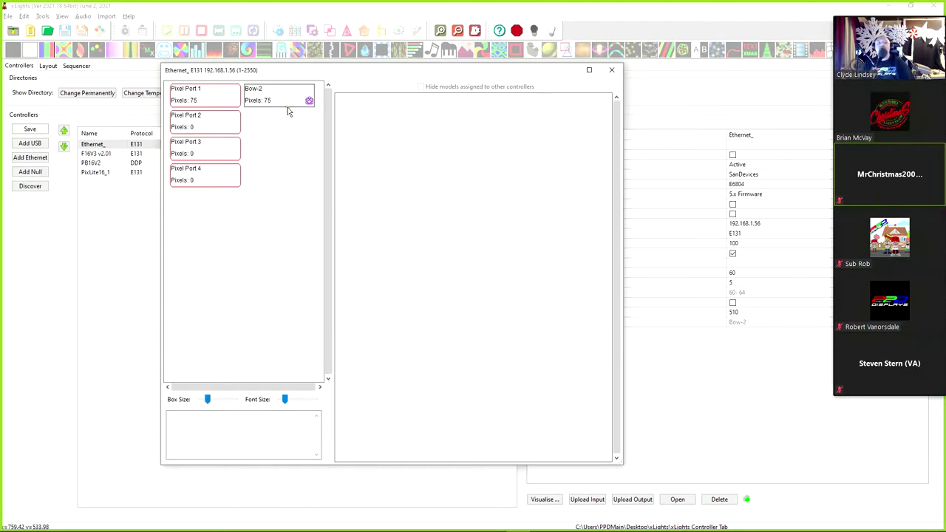
mouse_move(291, 97)
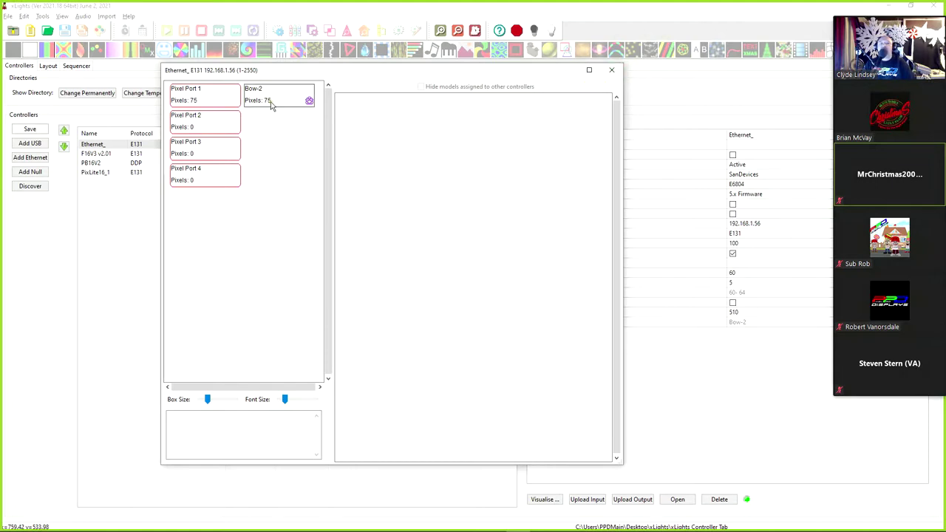
mouse_move(197, 105)
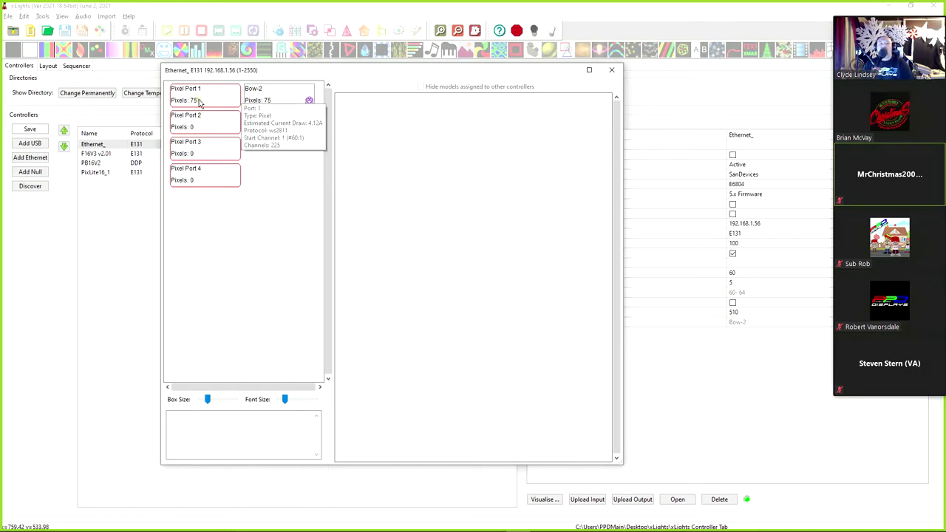
click(612, 70)
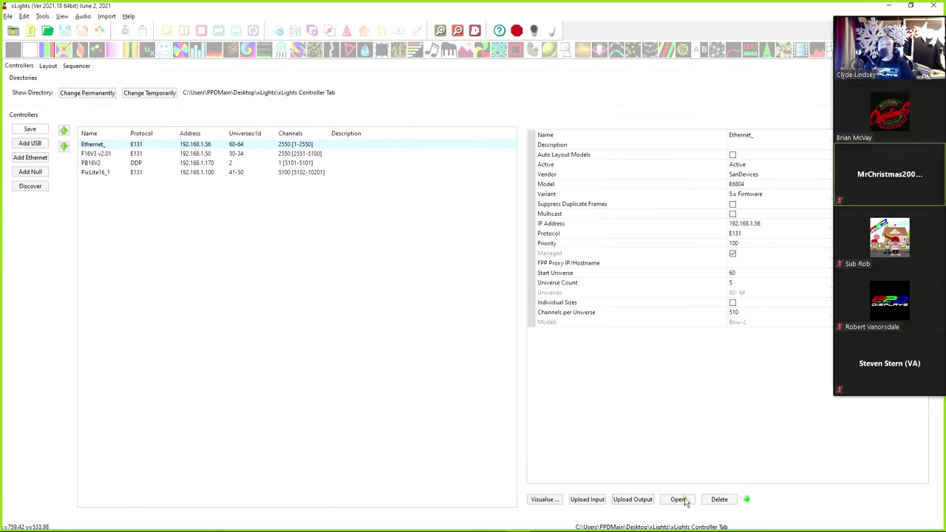
Upload the output settings to the Ethernet_ controller and open the main page of its web configuration.
click(631, 502)
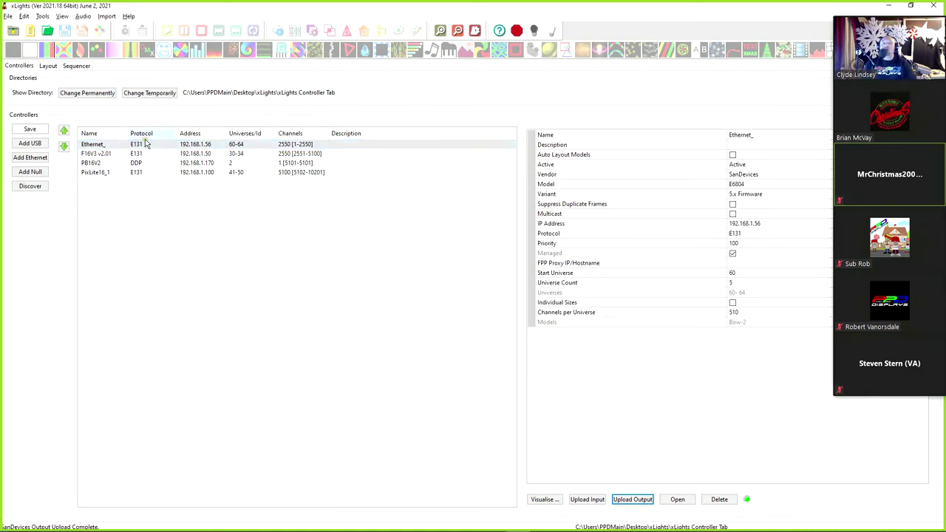
click(181, 145)
click(191, 145)
click(674, 500)
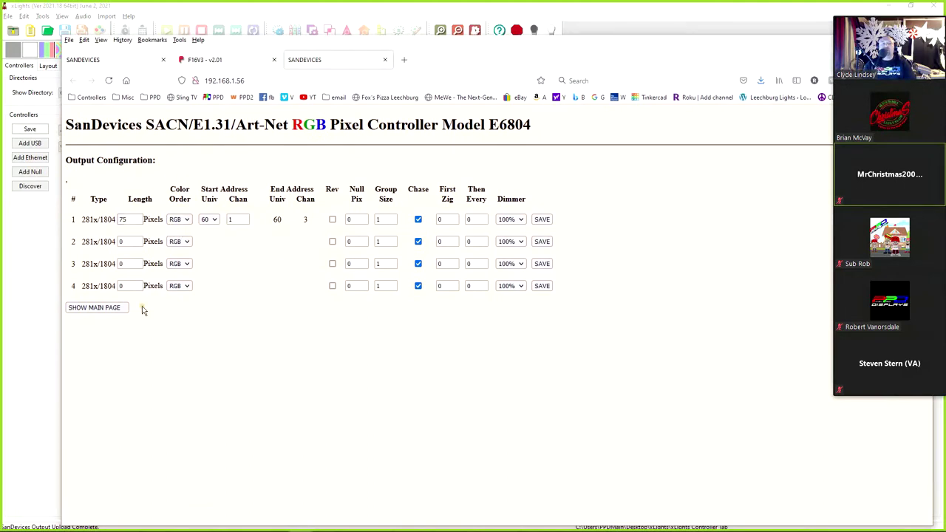
click(100, 308)
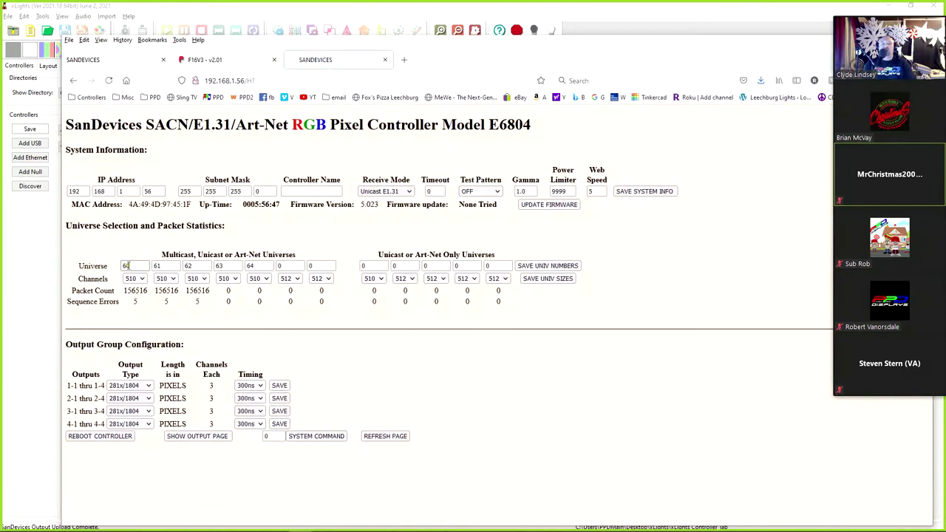
Compare the universe numbers on the SanDevices page with the Ethernet_ controller's universes in xLights.
drag(119, 266, 169, 267)
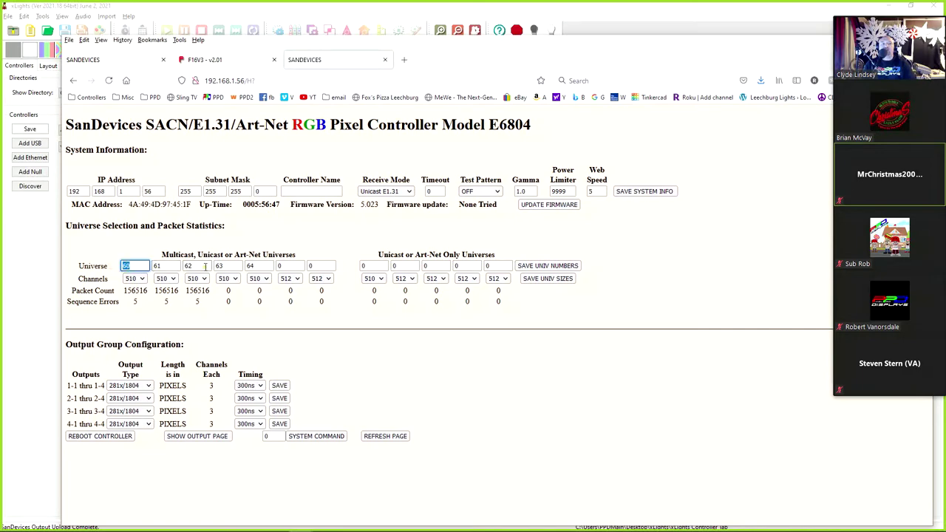
drag(211, 39, 742, 40)
click(244, 144)
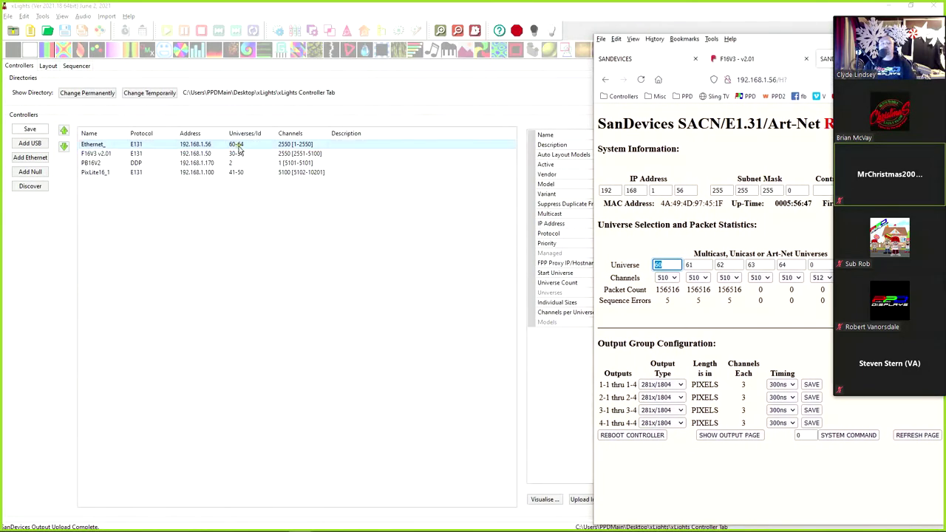
drag(810, 42, 330, 20)
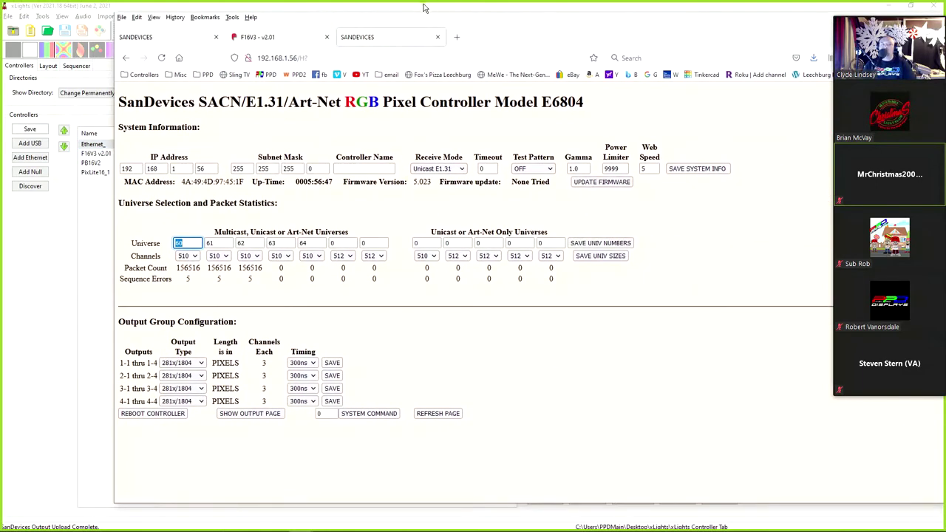
drag(411, 25, 501, 22)
key(alt+Tab)
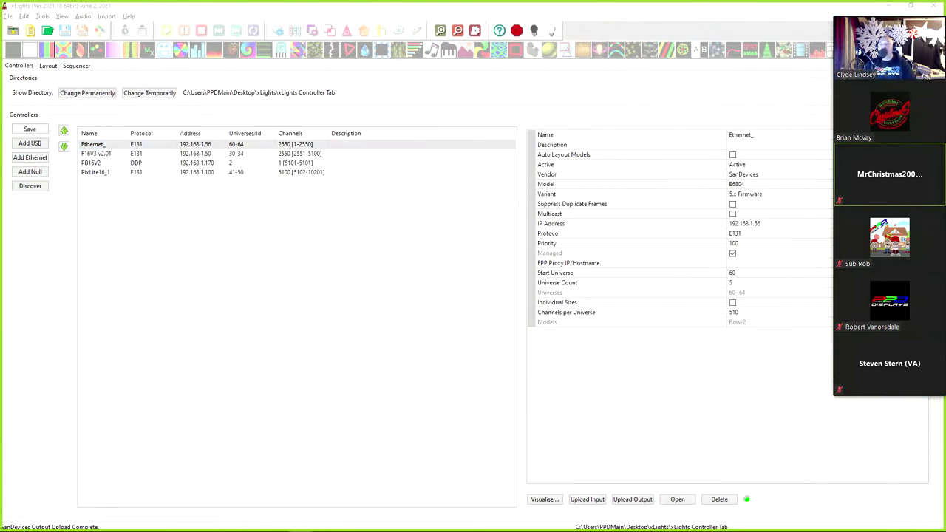
Run a bulk controller upload to F16V3 v2.01, PB16V2 and PixLite16_1, and close the upload dialog.
click(43, 16)
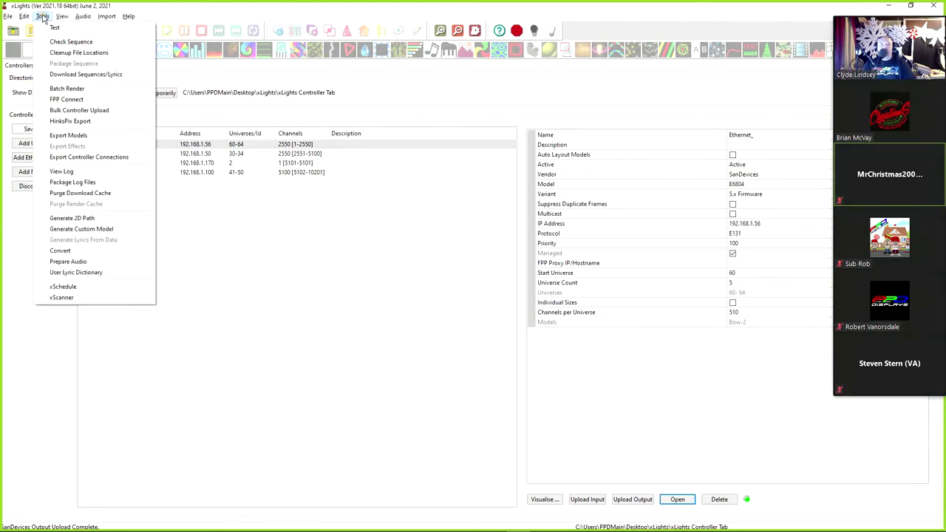
click(78, 112)
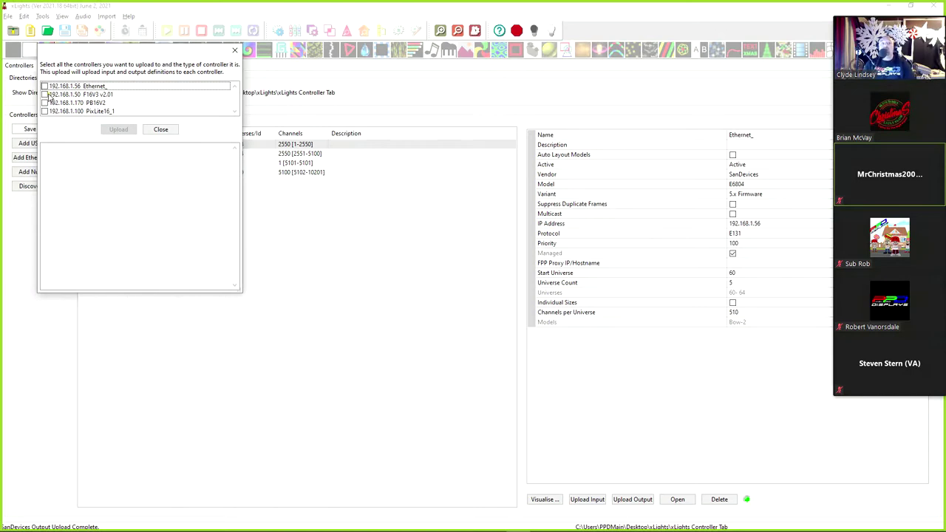
click(45, 94)
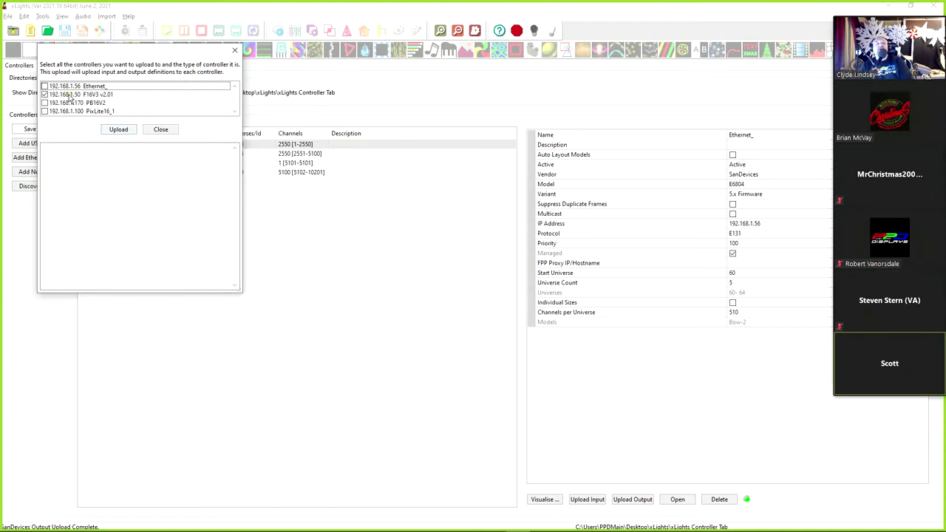
click(45, 103)
click(44, 111)
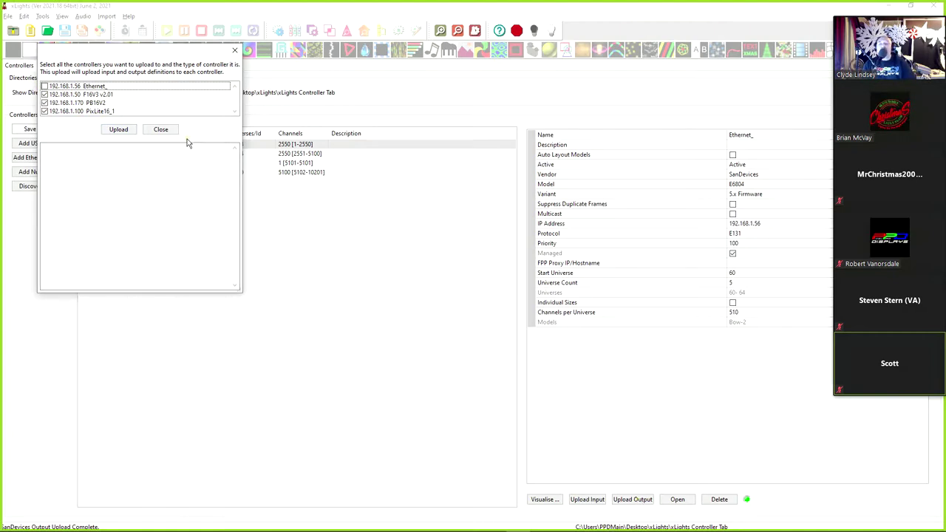
click(126, 131)
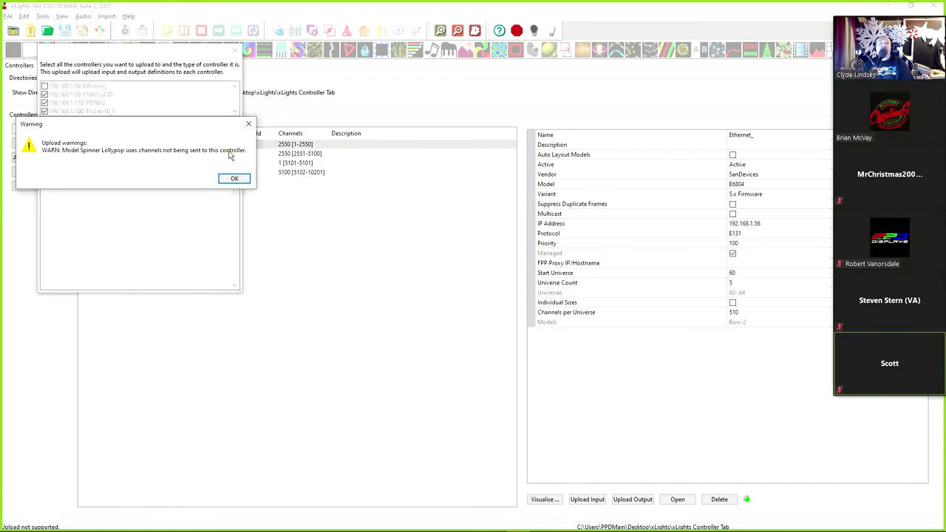
click(234, 179)
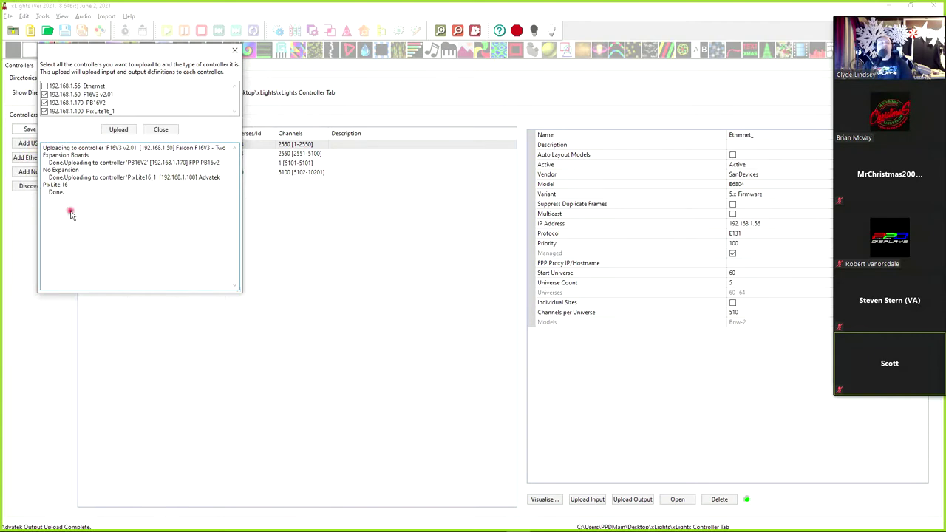
drag(92, 51, 162, 50)
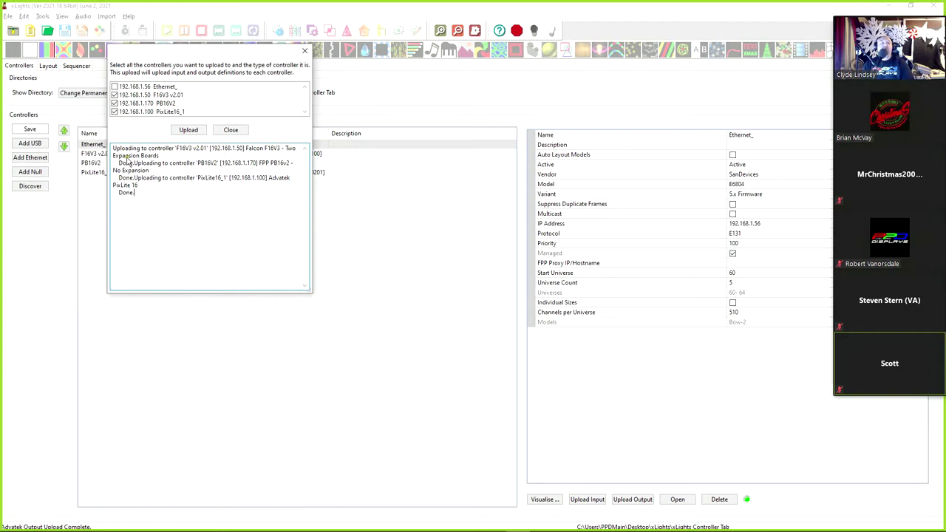
click(230, 130)
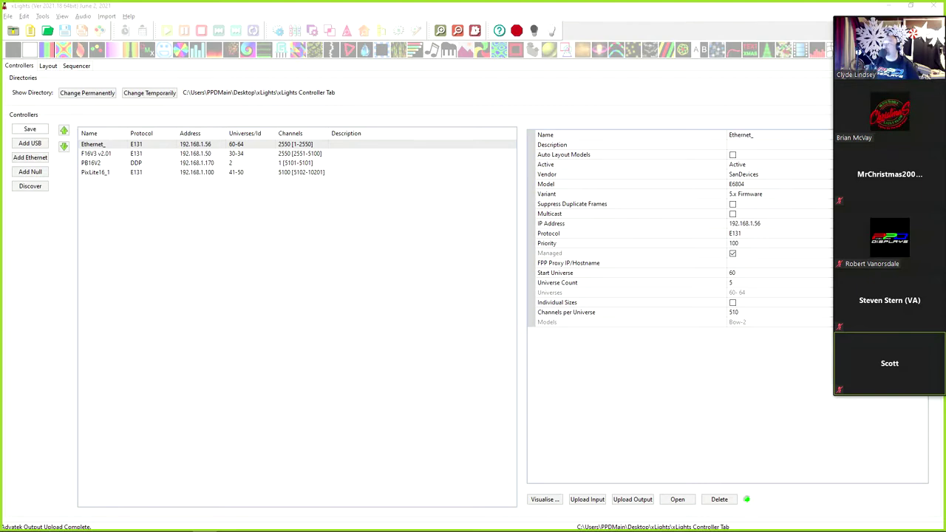
Switch to Advatek Assistant and search for network devices on the 192.168.1.1 adapter.
key(alt+Tab)
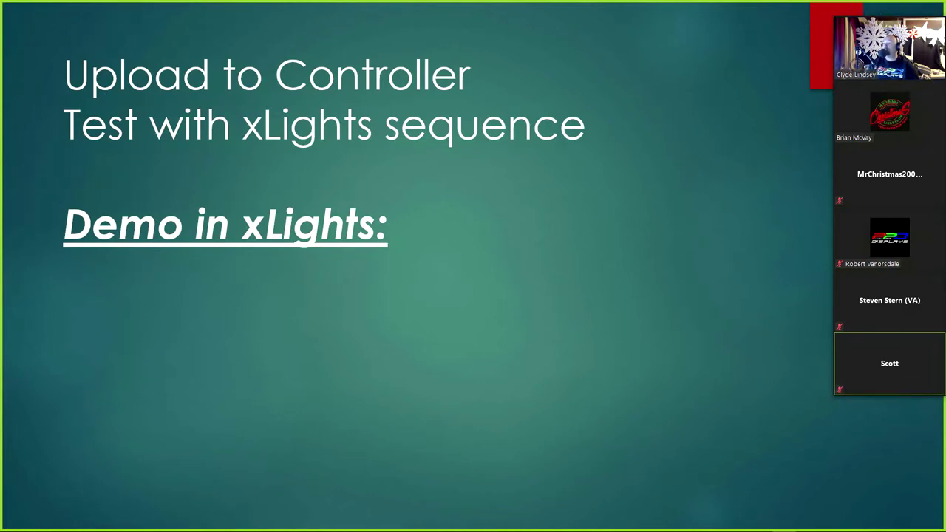
key(alt+Tab)
click(588, 104)
click(642, 105)
click(448, 111)
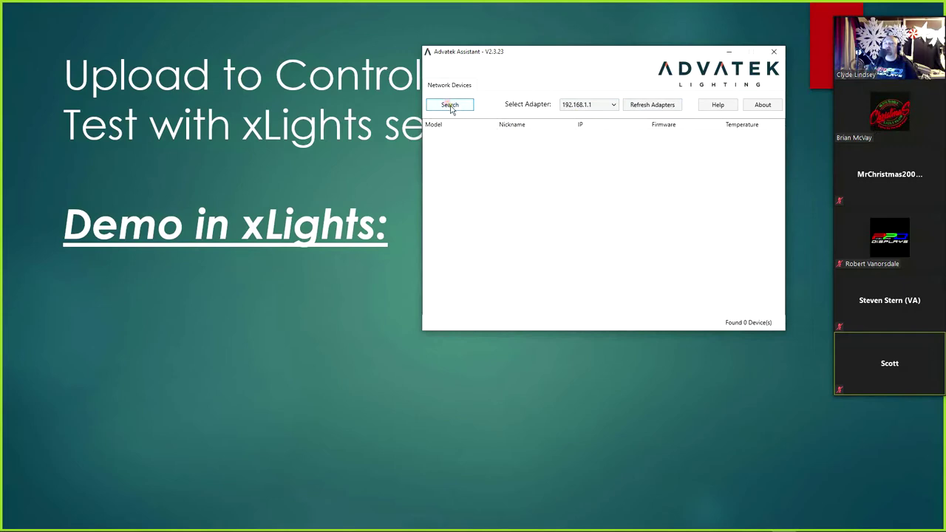
click(582, 108)
click(582, 118)
click(611, 104)
click(464, 113)
click(463, 110)
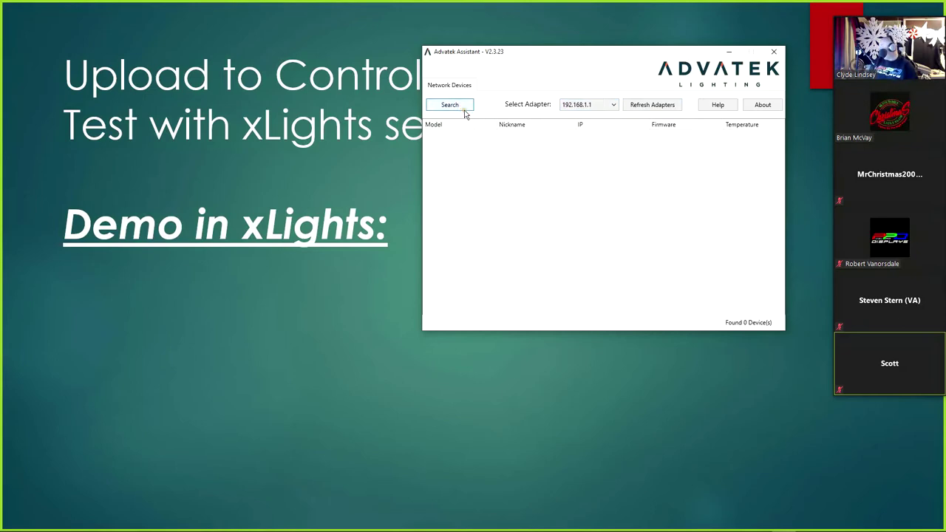
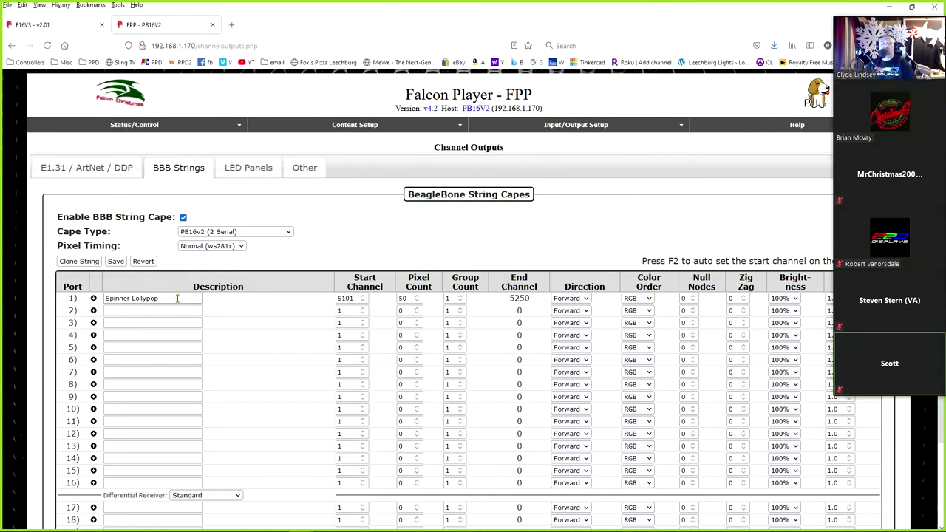
Check port 1's description, start channel and pixel count in the BBB Strings outputs of the PB16V2.
double_click(145, 298)
drag(125, 299, 354, 303)
double_click(344, 299)
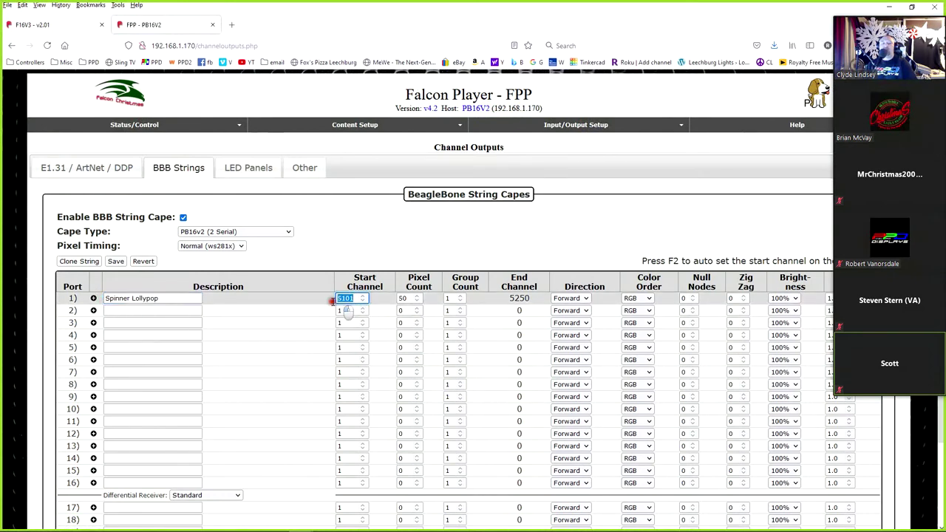
double_click(406, 299)
click(375, 83)
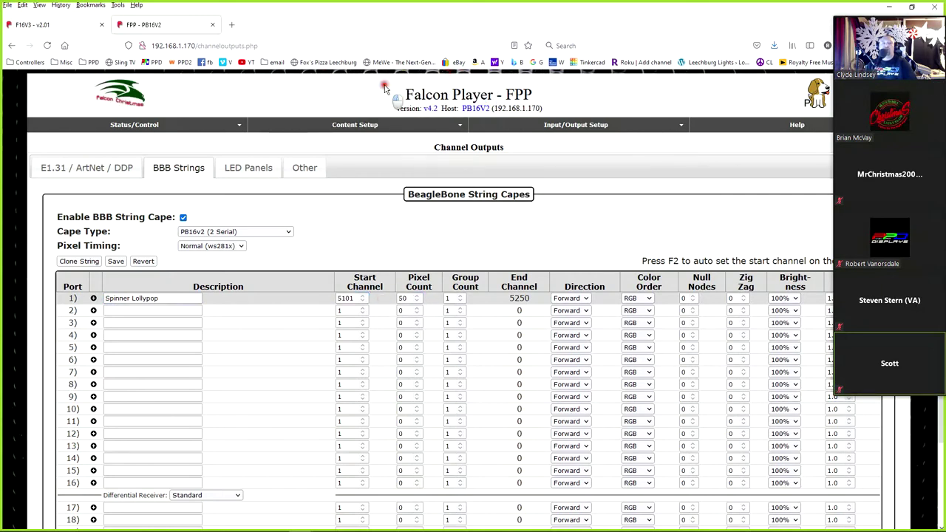
Switch back to xLights and try to upload the output settings to the PixLite16_1 controller.
key(alt+Tab)
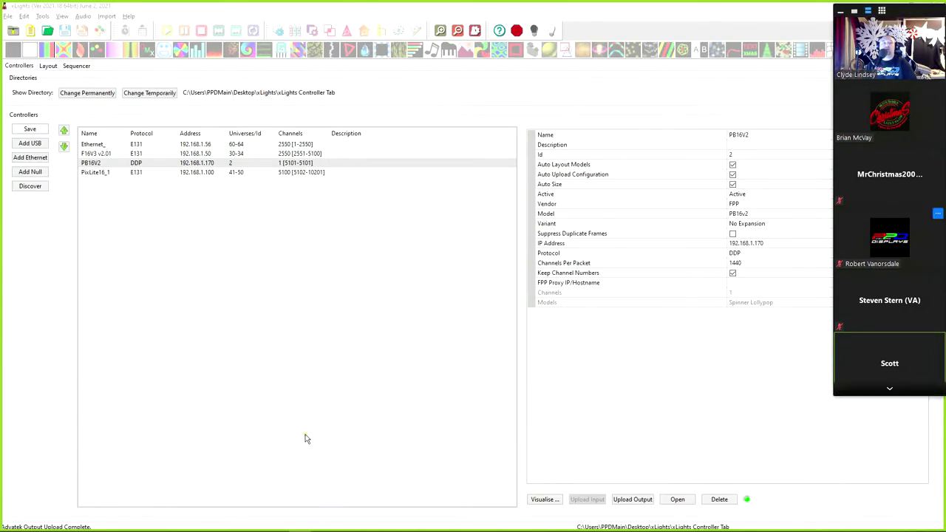
click(146, 176)
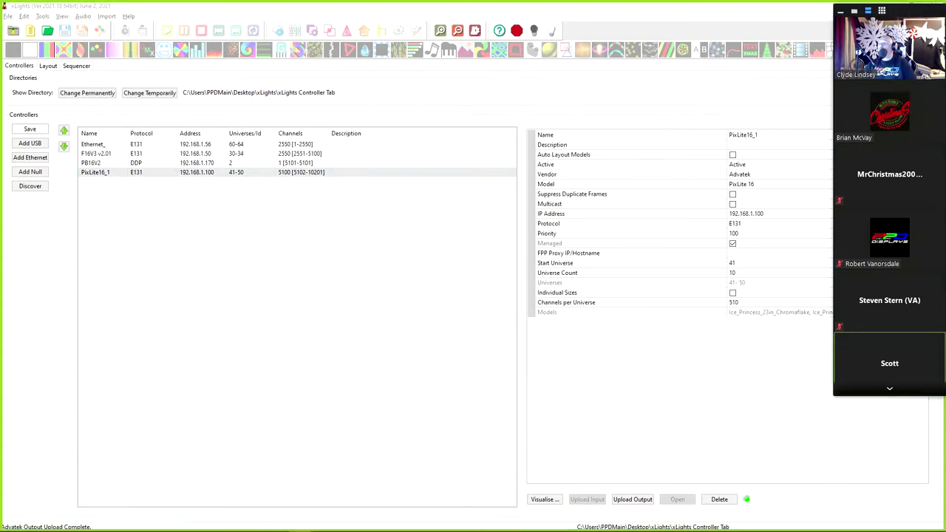
click(181, 174)
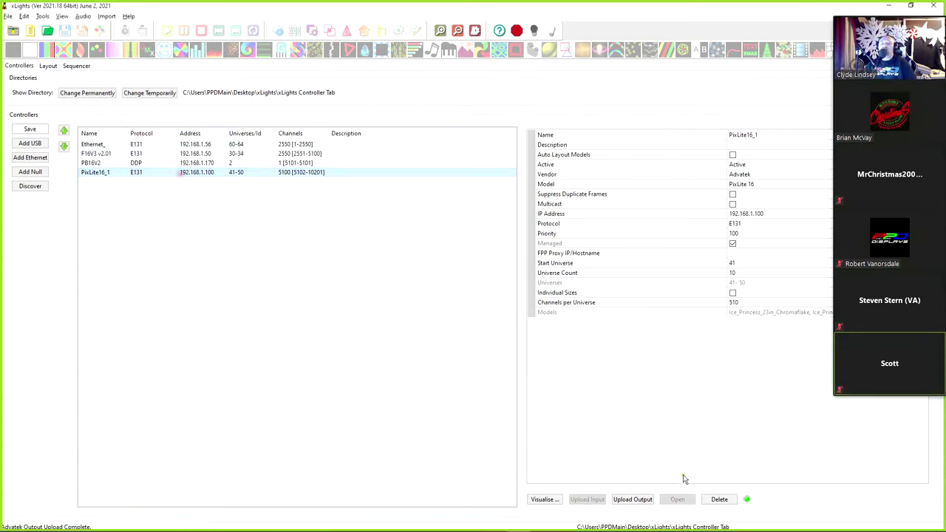
click(627, 500)
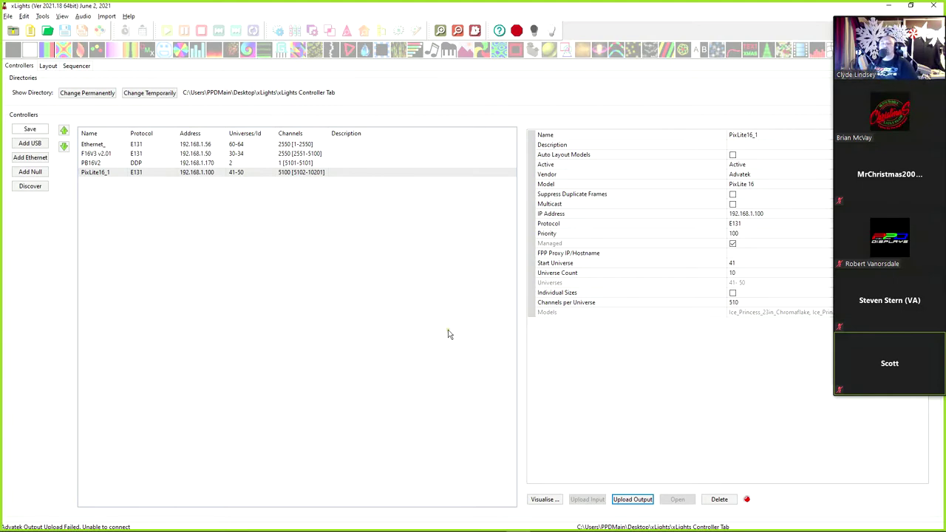
Delete the PixLite16_1 controller from the controller list and run controller discovery.
click(263, 154)
click(260, 162)
click(258, 172)
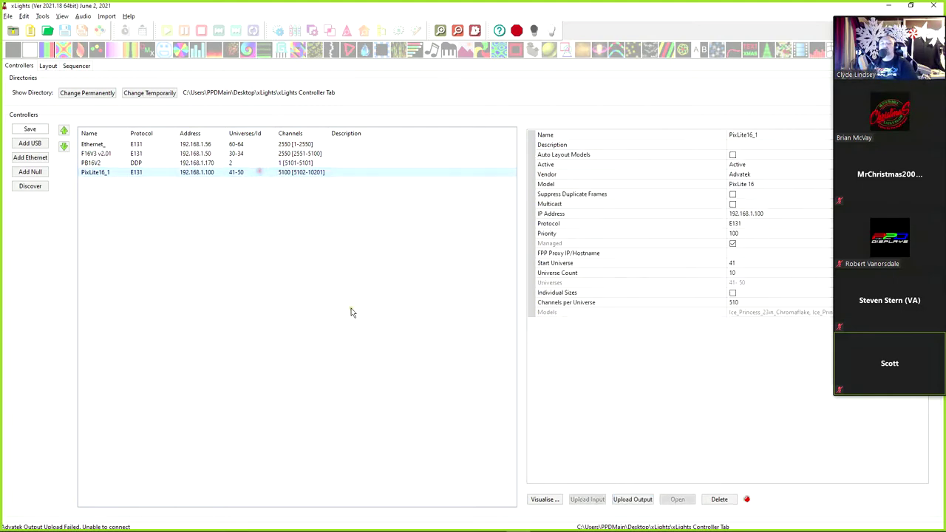
click(719, 500)
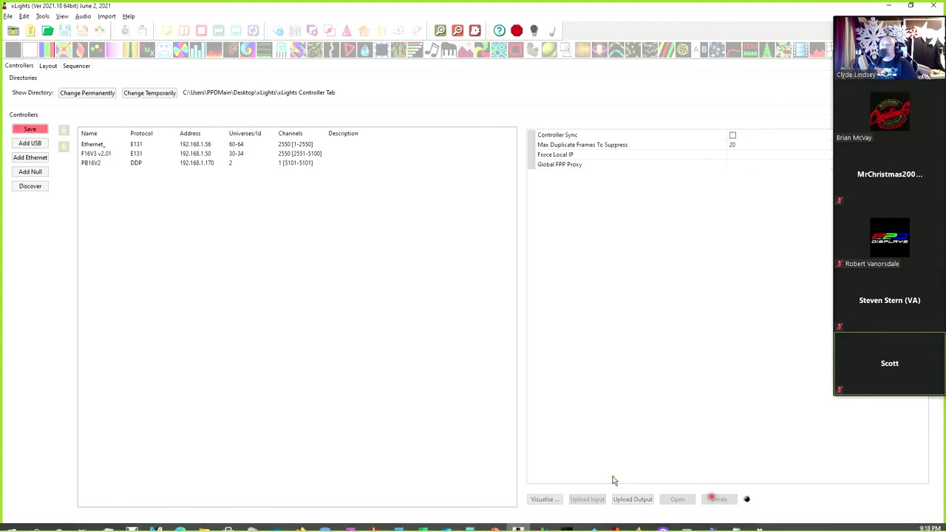
click(31, 187)
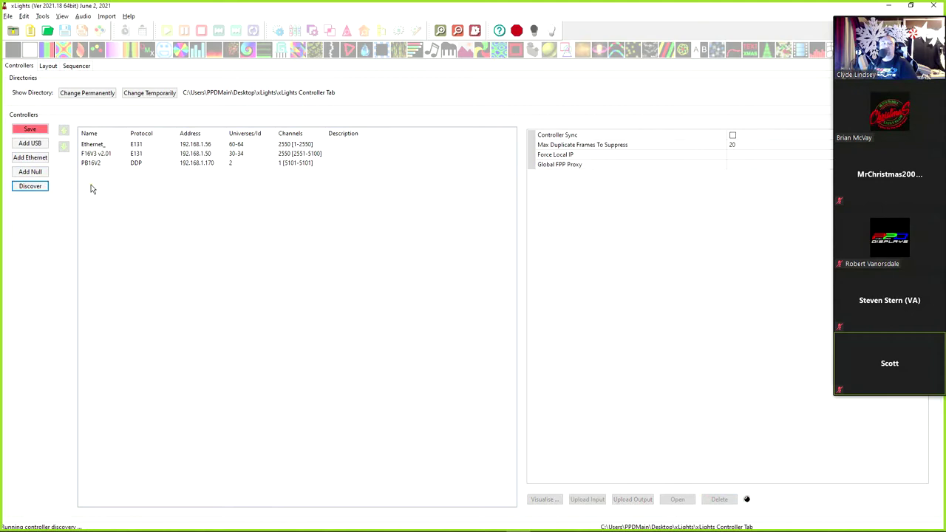
Save the controller configuration and dismiss the start-channel warning for the Ice Princess Chromaflake models.
click(30, 131)
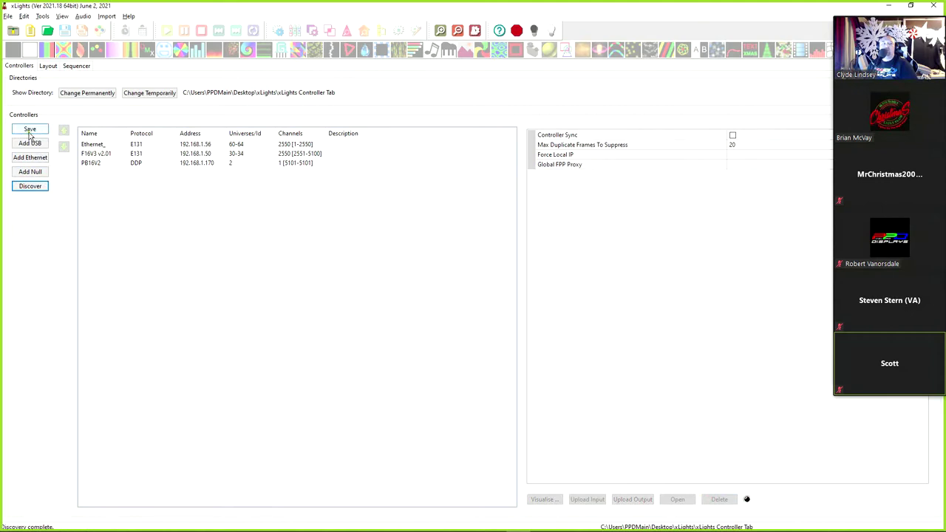
click(29, 130)
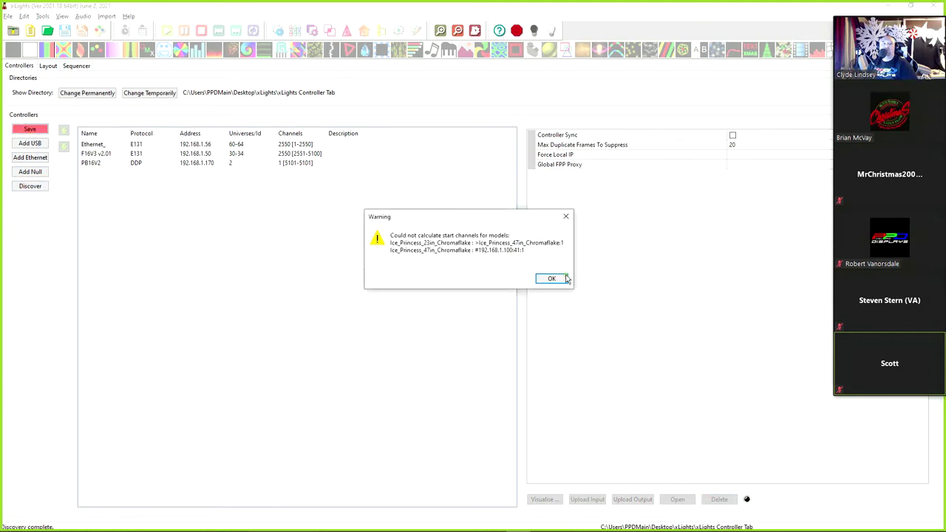
click(552, 279)
key(Return)
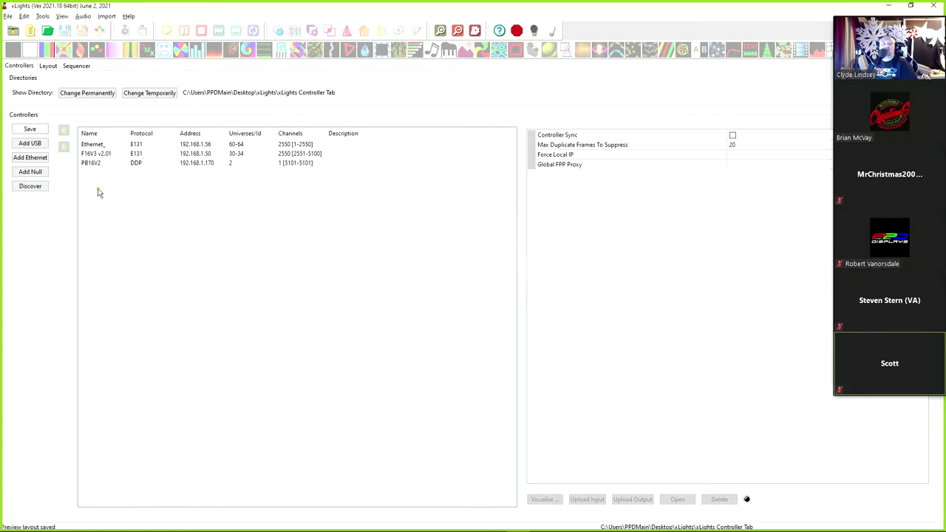
Rerun controller discovery several times to probe the network for unlisted controllers.
click(27, 186)
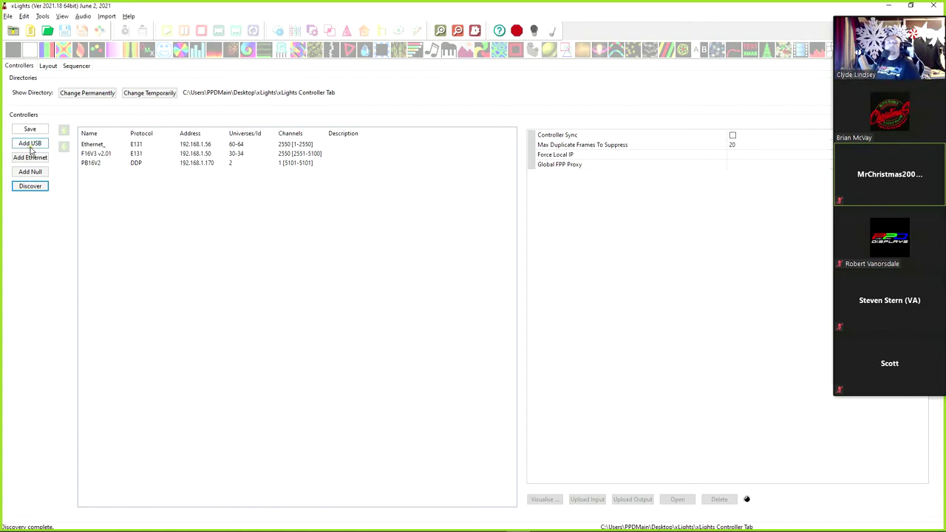
click(27, 187)
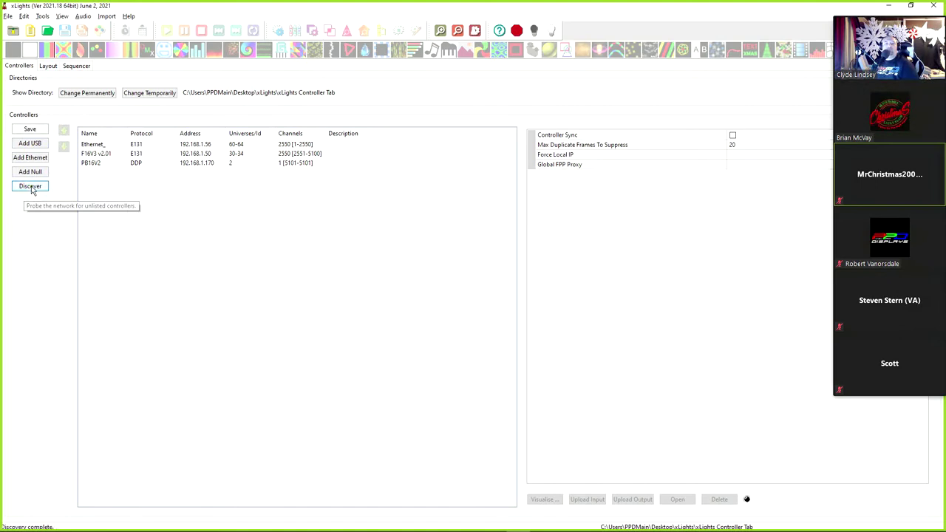
click(32, 189)
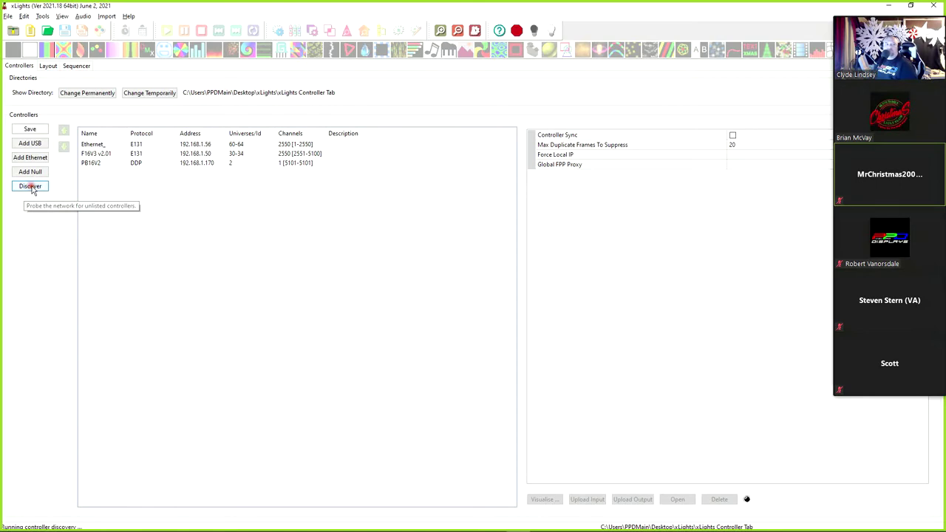
click(37, 189)
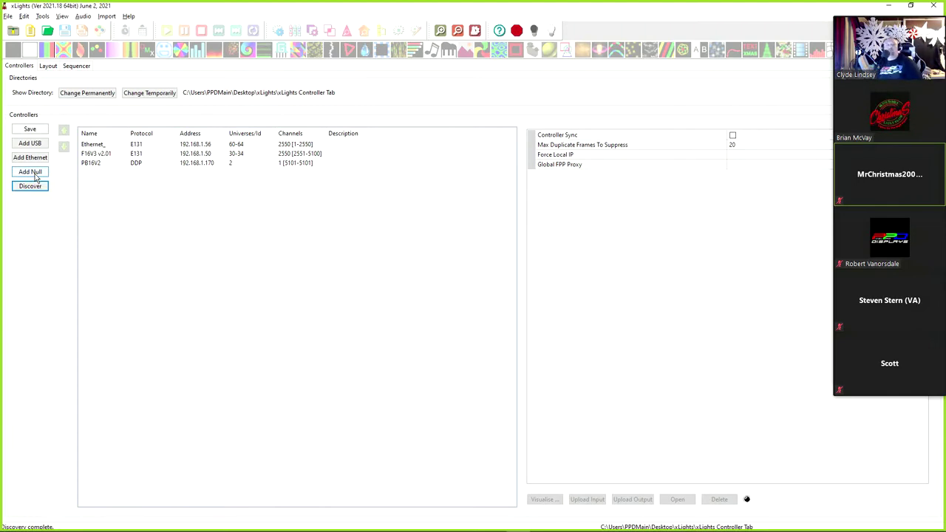
click(25, 190)
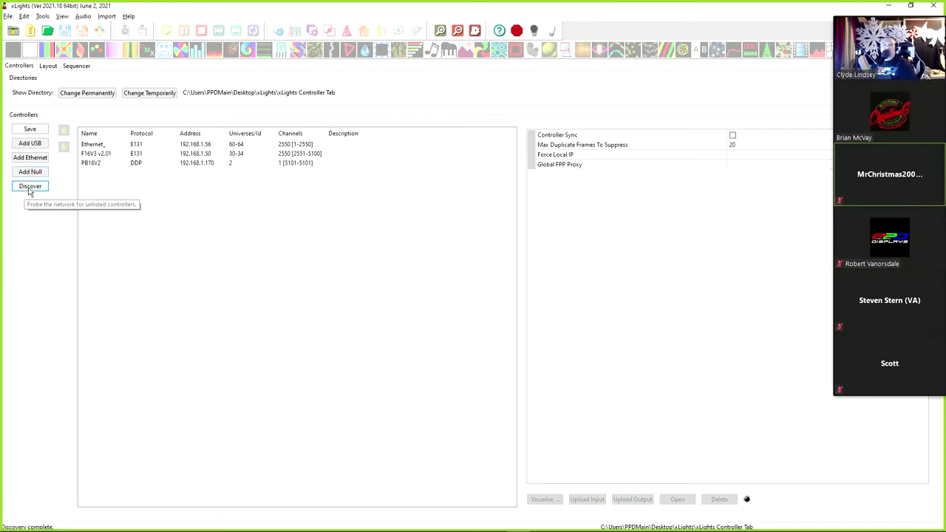
click(30, 189)
click(30, 189)
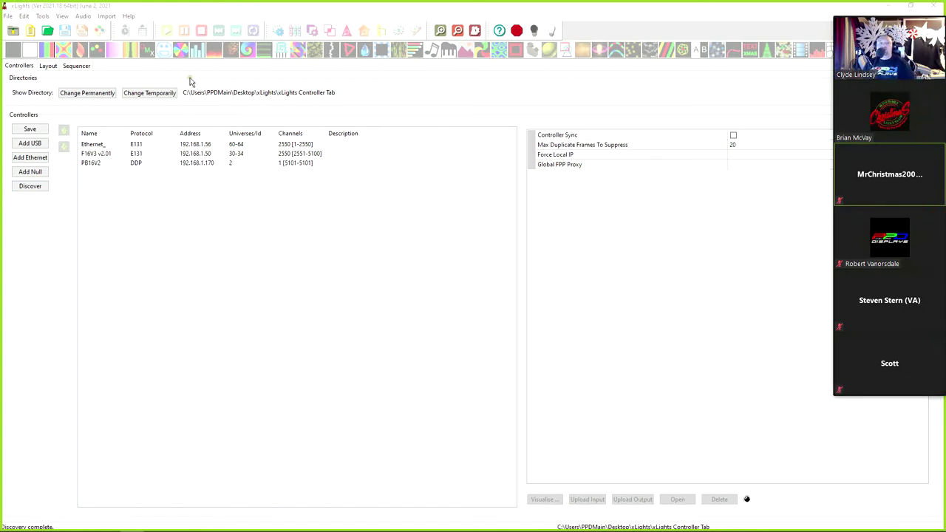
Move the 47in and 23in Ice Princess Chromaflake models closer together in the layout.
click(48, 66)
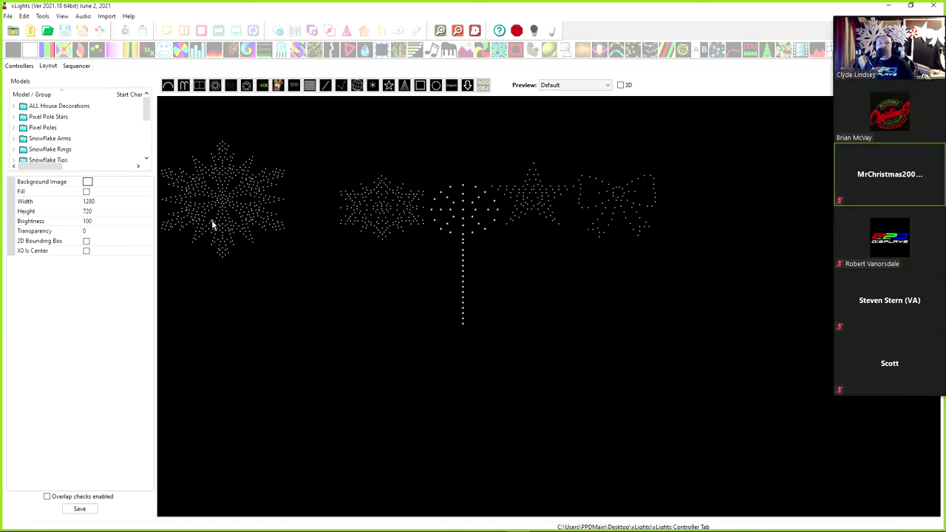
drag(211, 222, 245, 236)
click(388, 218)
drag(388, 218, 373, 219)
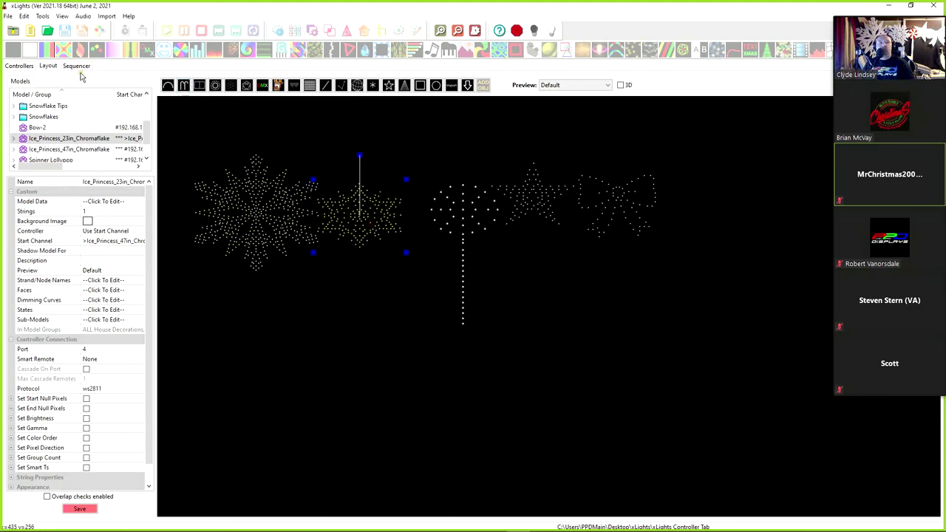
Review the Ethernet_ controller's settings and create a new sequence with a timing mark at about 2.5 seconds.
click(16, 66)
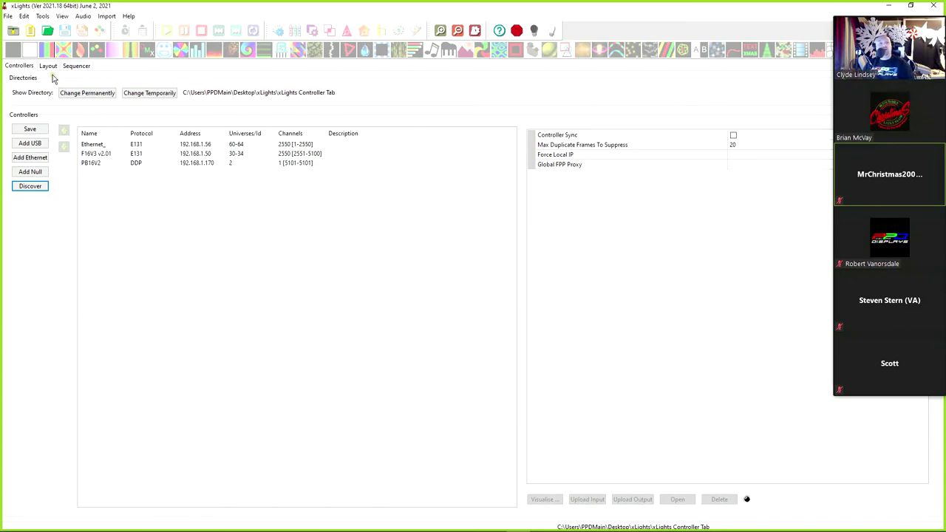
click(94, 144)
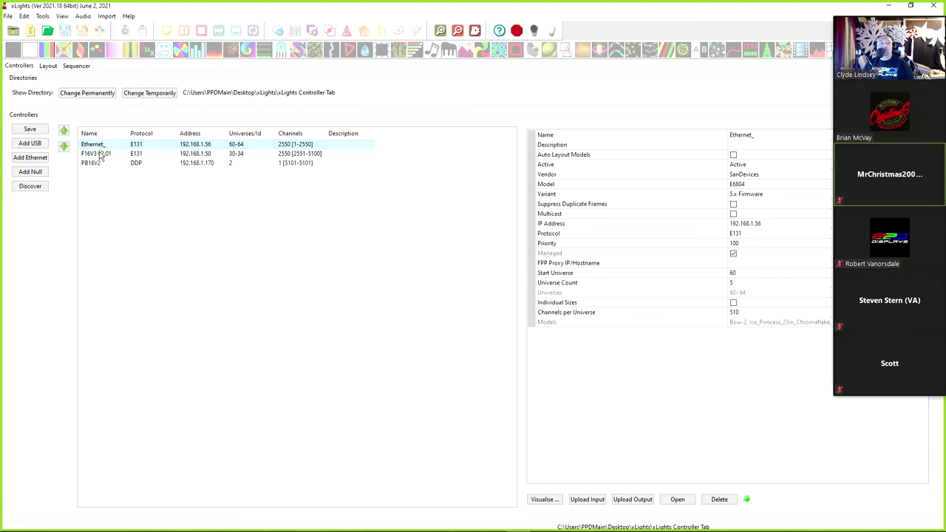
click(49, 66)
click(78, 65)
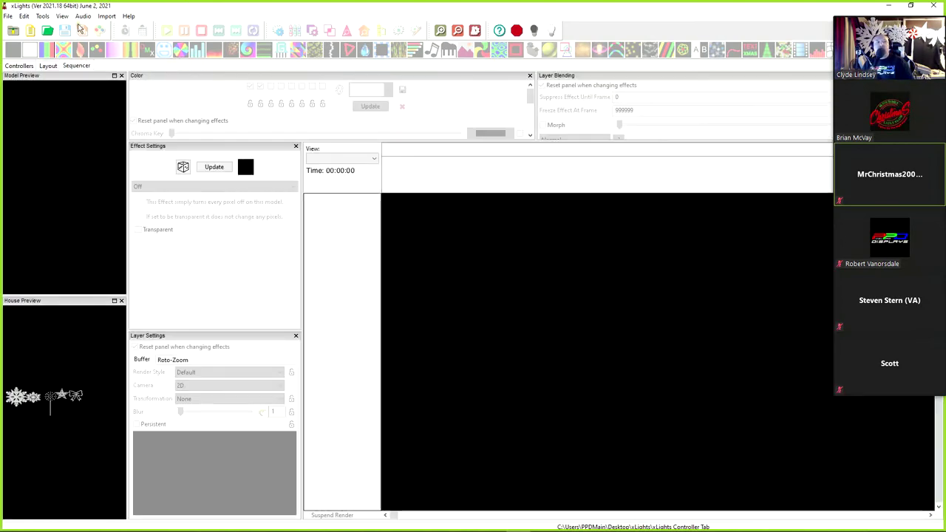
click(30, 31)
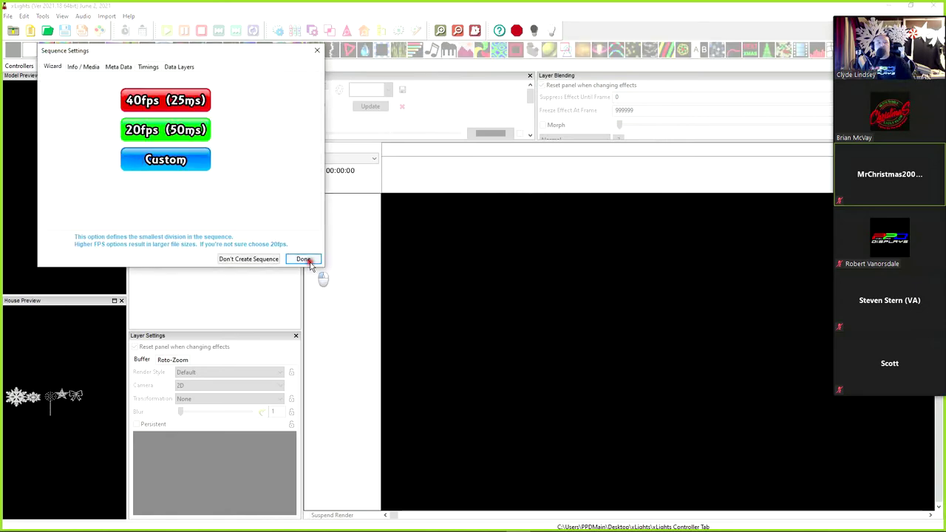
click(305, 260)
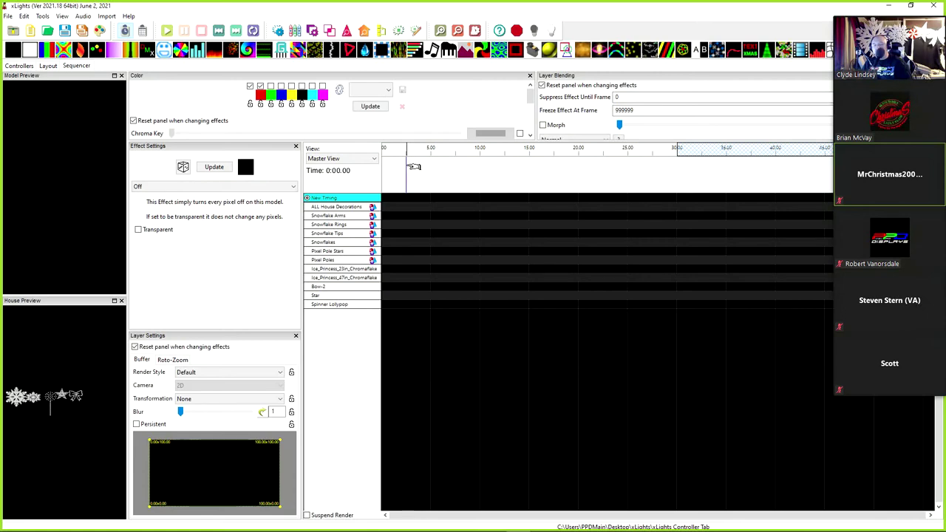
click(408, 167)
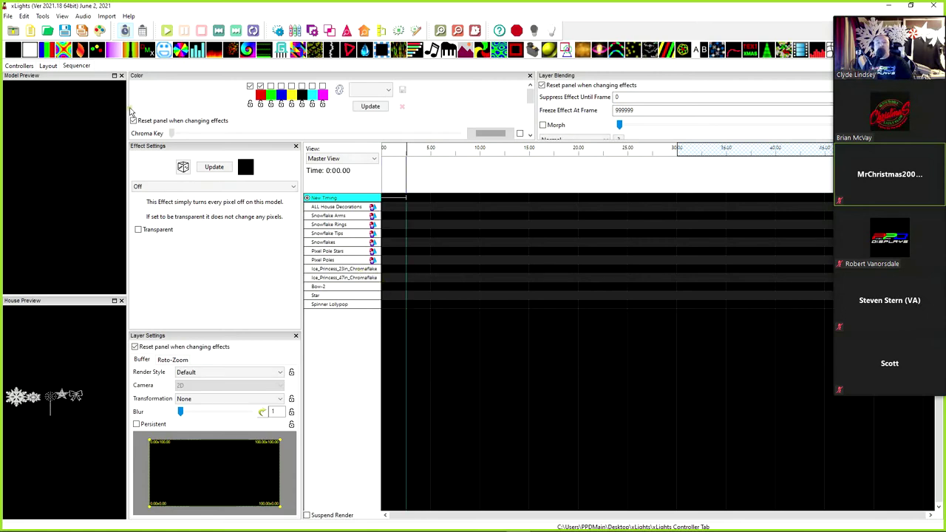
Add a Bars effect to the first timing interval of Bow-2 and Star, with output to lights turned on.
drag(57, 49, 398, 302)
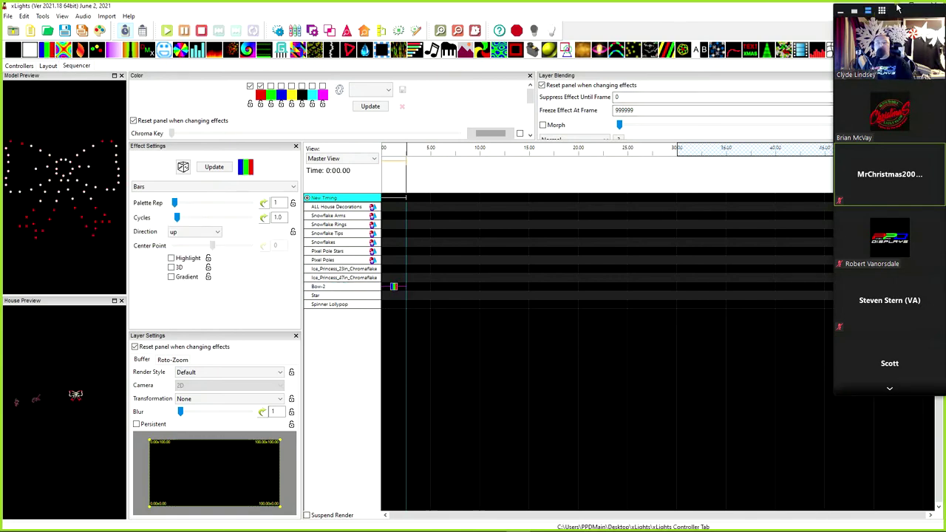
drag(902, 15, 250, 525)
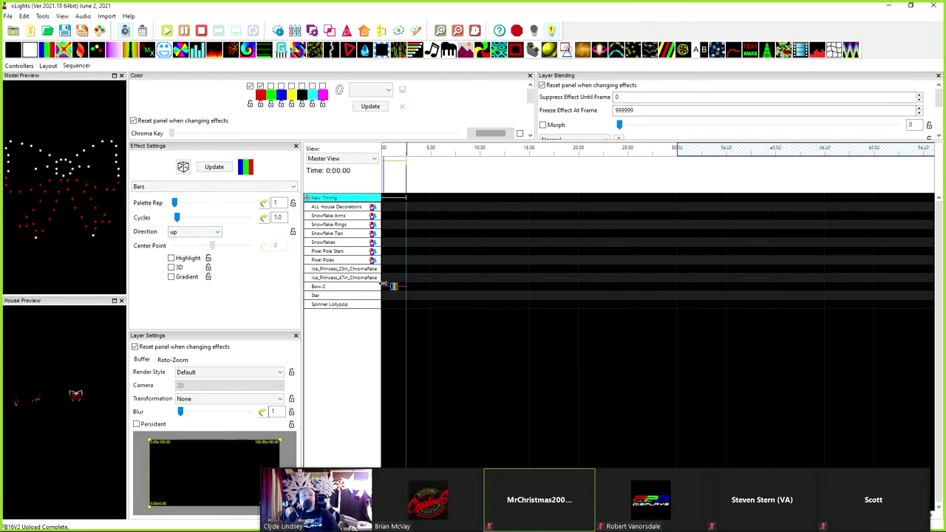
click(393, 287)
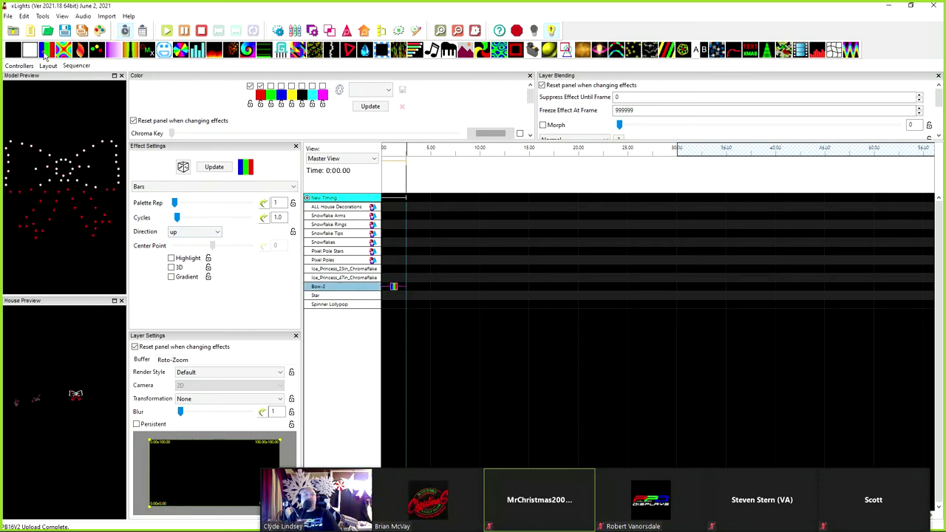
drag(46, 51, 391, 298)
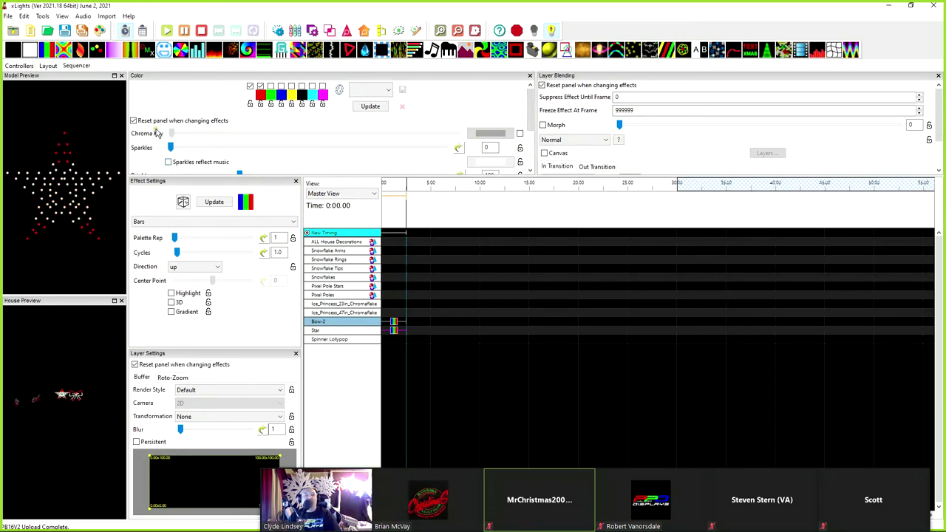
Set the brightness of the Star and Bow-2 Bars effects to 30 and move the Star effect to Spinner Lollypop.
scroll(527, 111, down, 2)
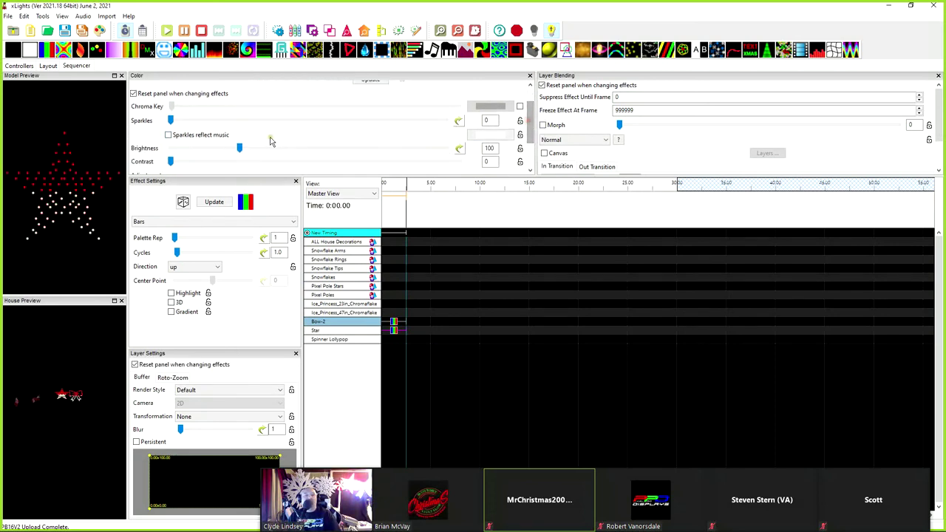
drag(238, 148, 191, 148)
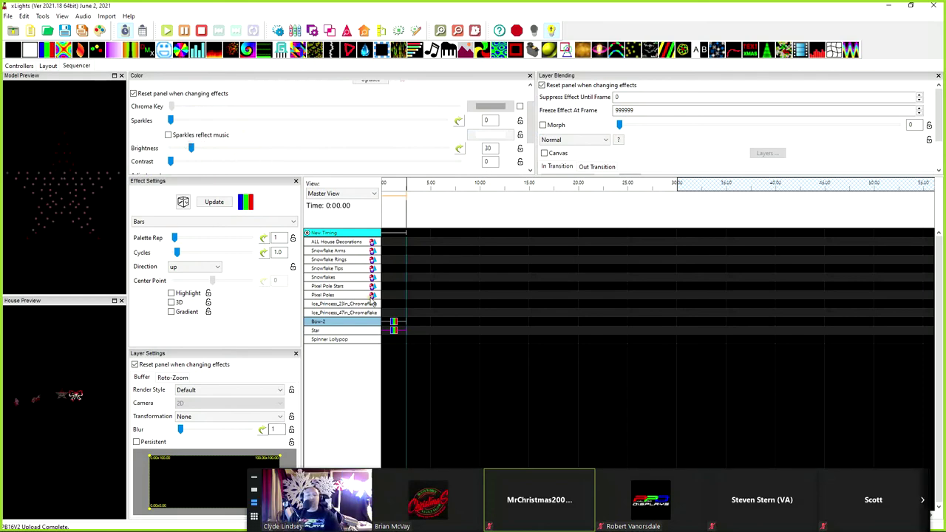
click(394, 326)
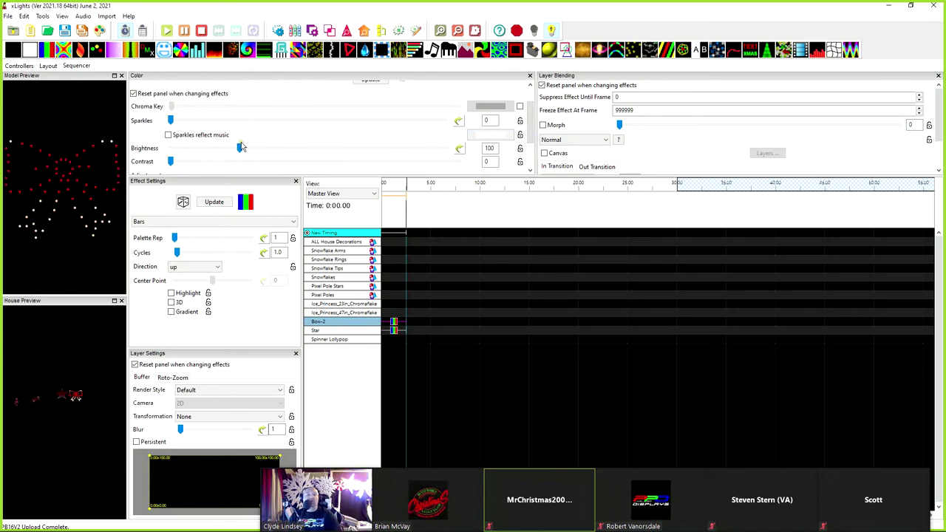
drag(240, 148, 191, 149)
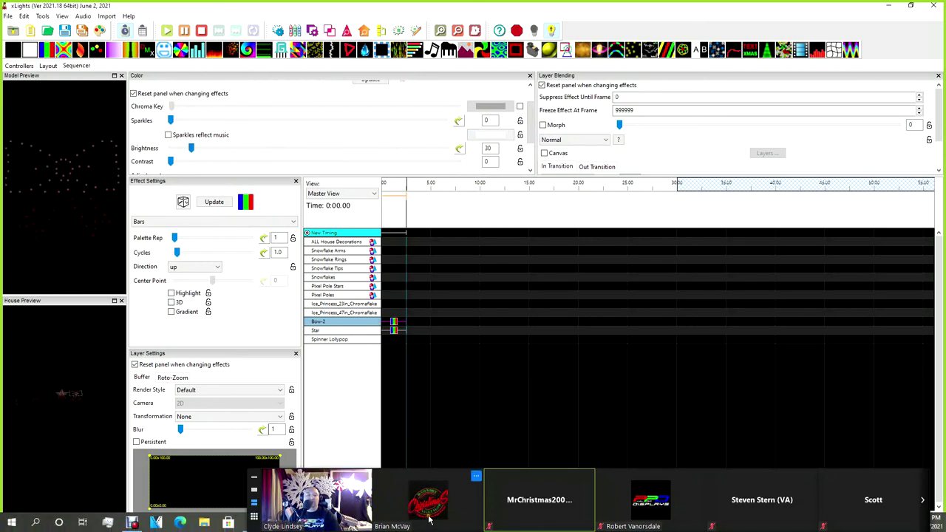
click(394, 330)
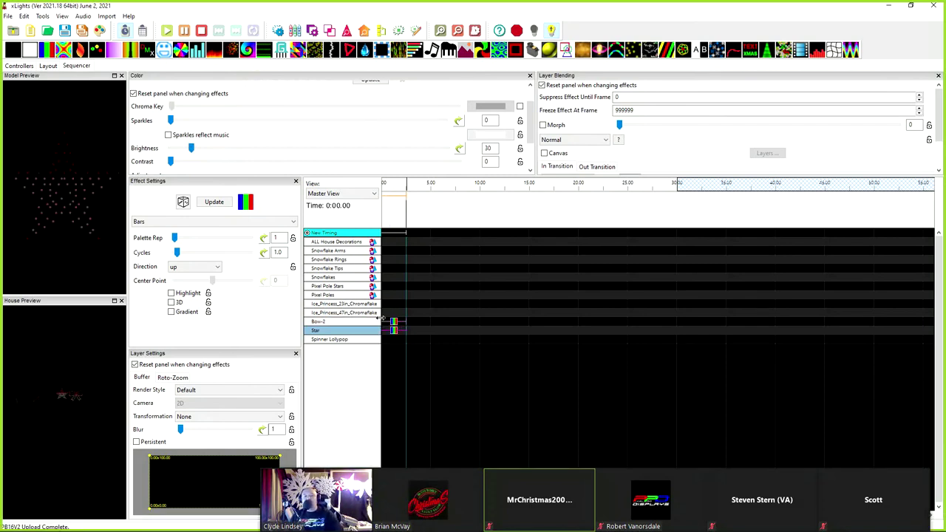
drag(394, 330, 394, 338)
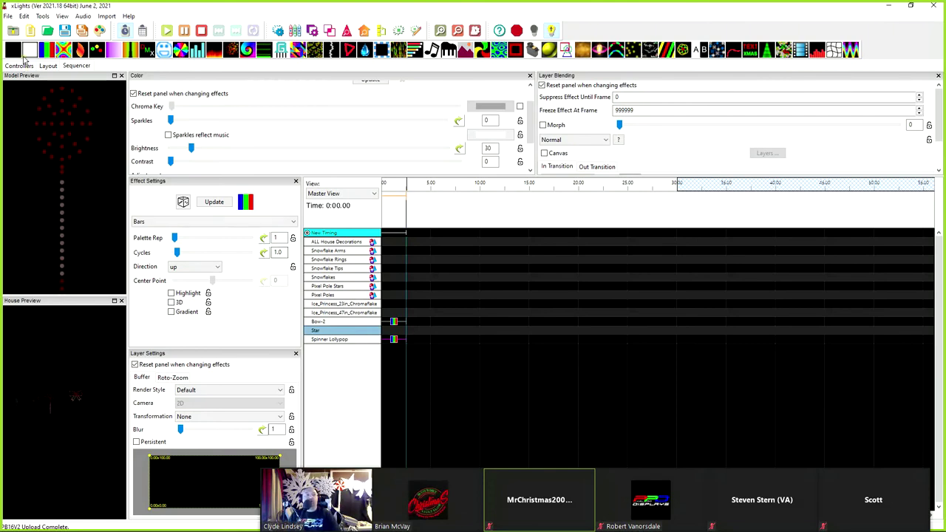
Confirm Spinner Lollypop's start channel as channel 1 of universe 1 at 192.168.1.170 and save the layout.
click(48, 65)
click(447, 179)
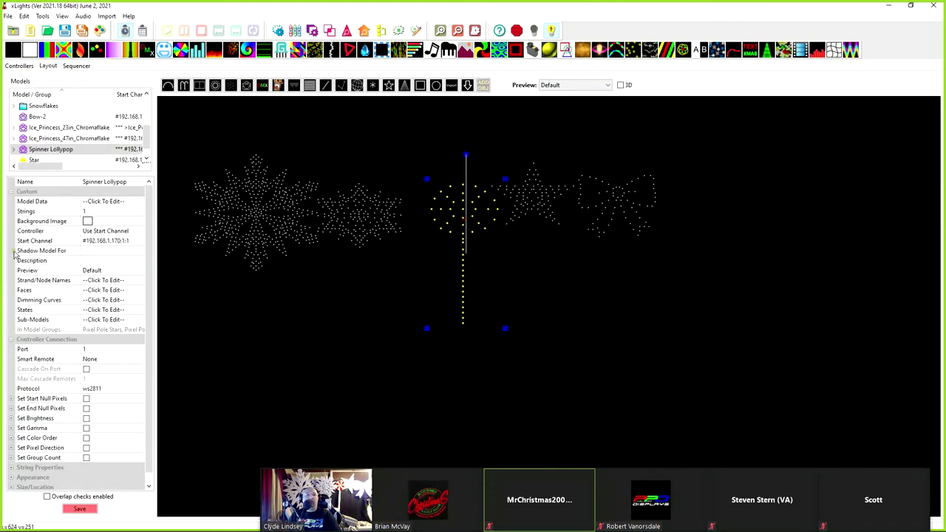
click(107, 241)
click(139, 241)
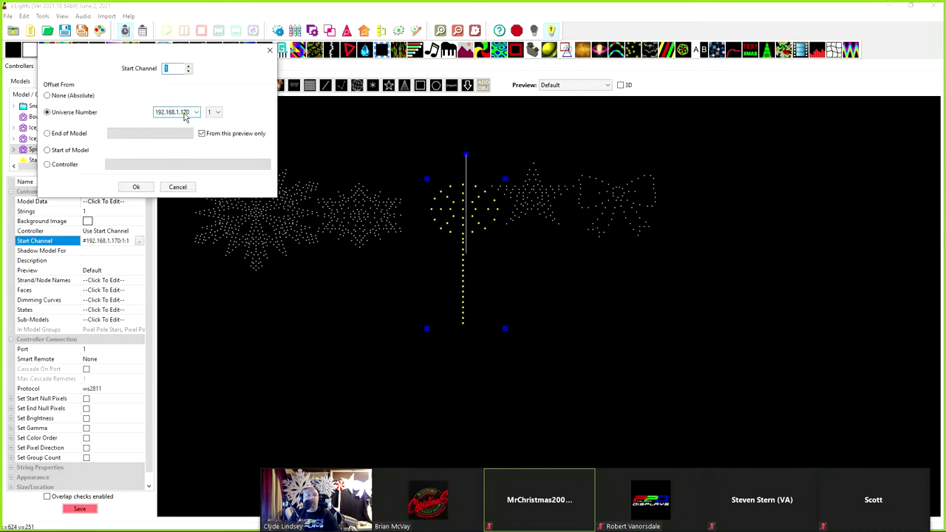
click(136, 187)
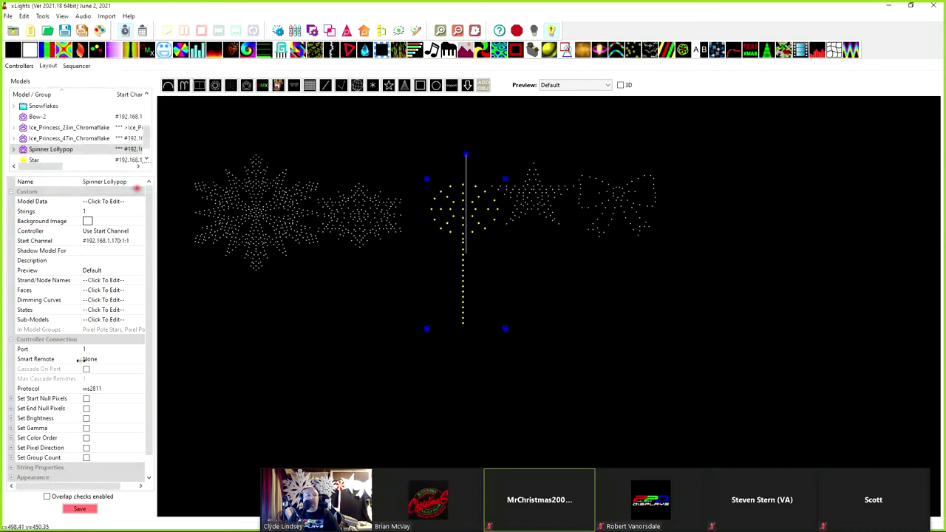
click(80, 509)
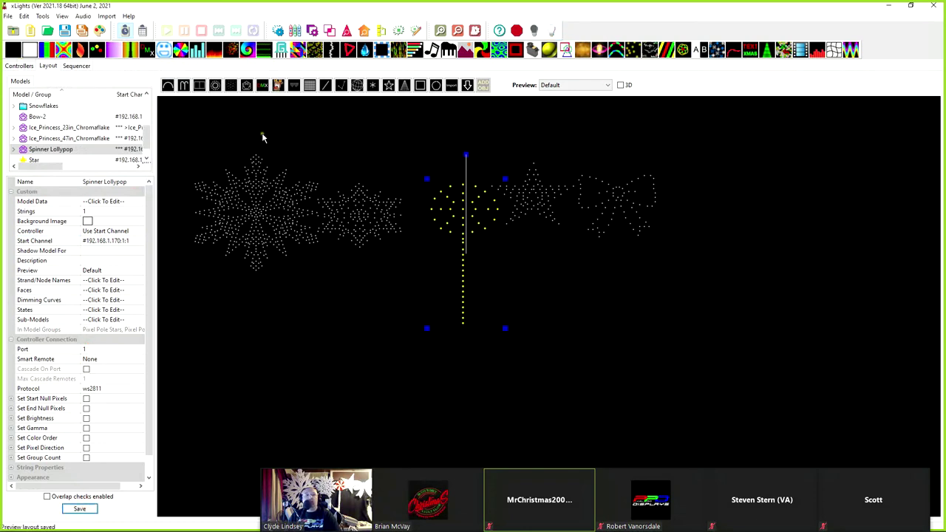
Upload the output settings to the PB16V2 controller again.
click(17, 67)
click(139, 155)
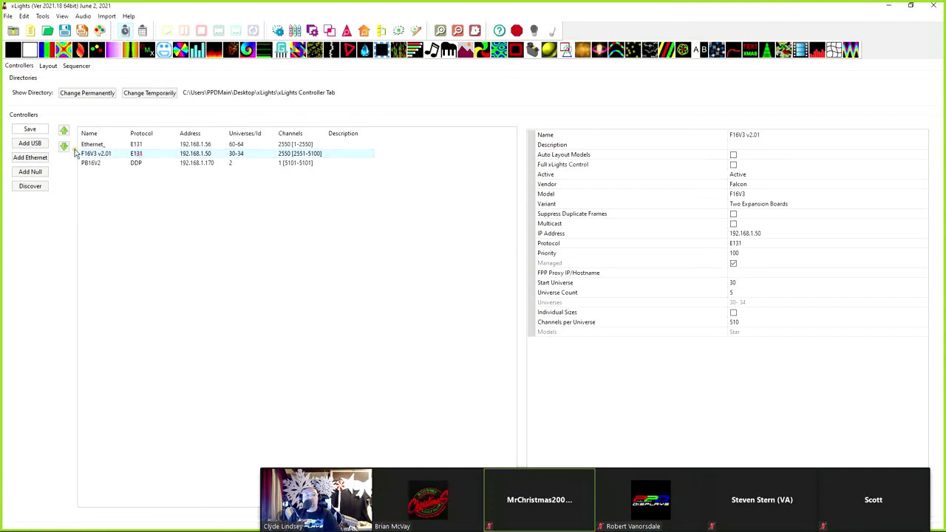
click(85, 164)
drag(760, 485, 760, 20)
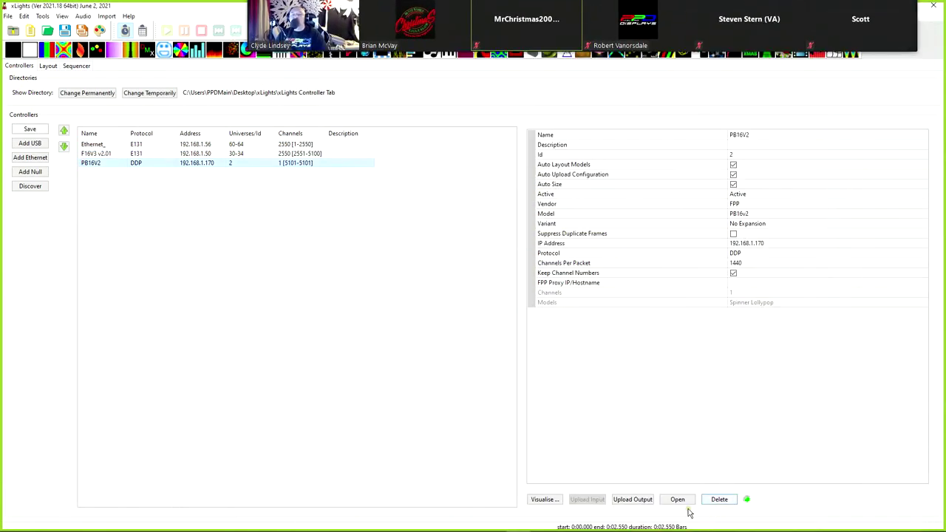
click(627, 500)
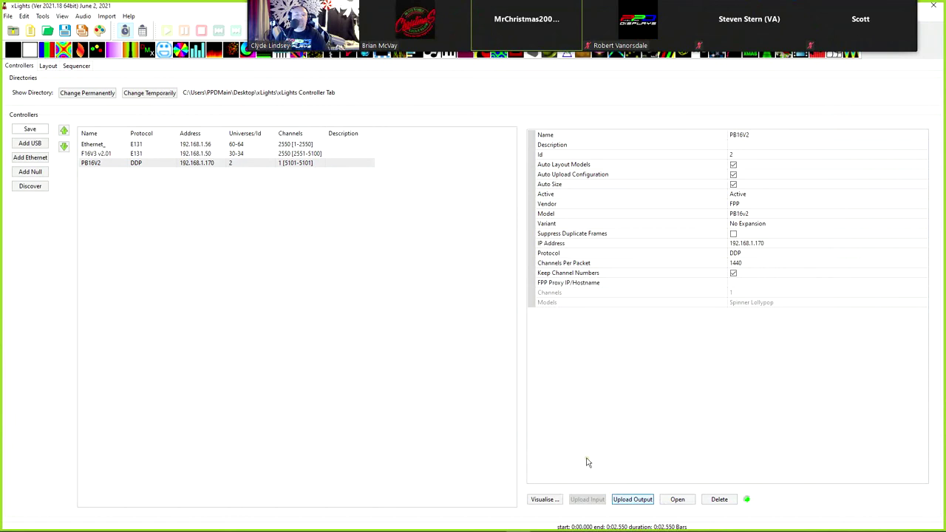
click(632, 502)
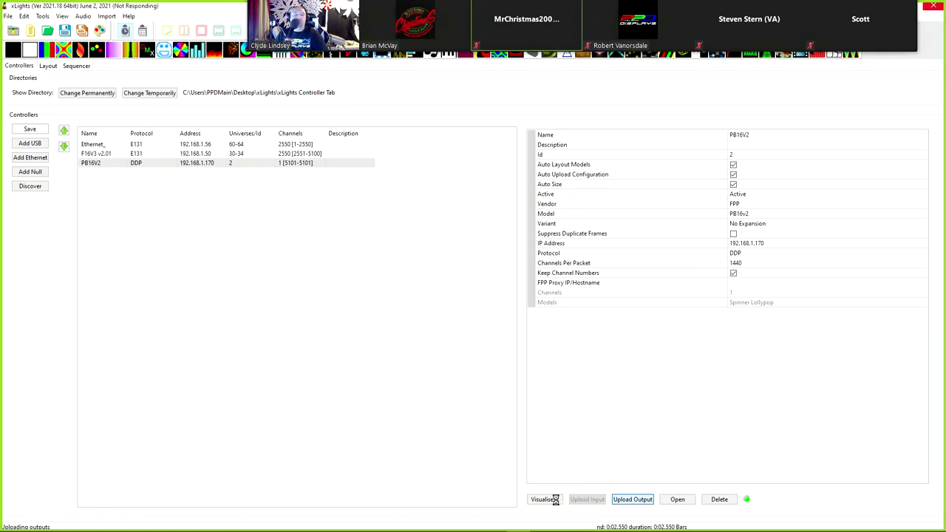
Open the PB16V2 controller's port visualiser to check that Spinner Lollypop is on Pixel Port 1, and save the controller configuration.
click(555, 500)
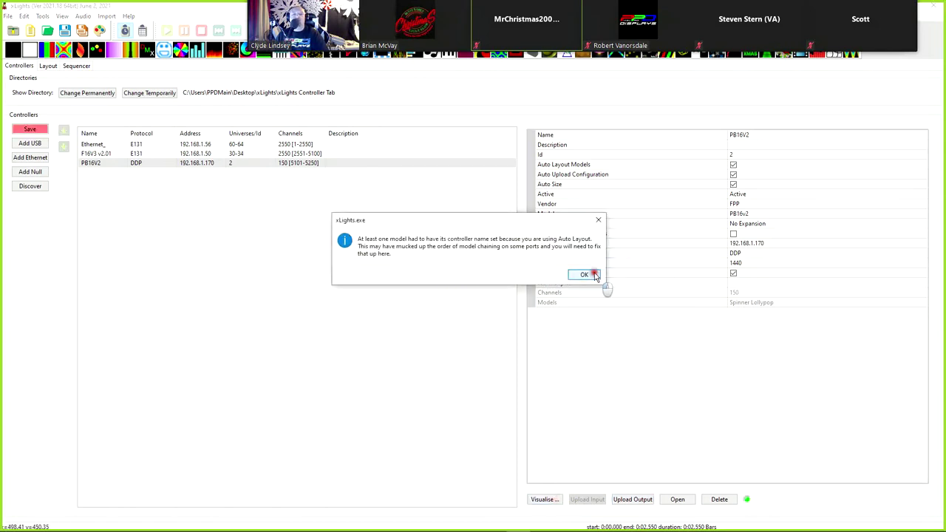
click(595, 273)
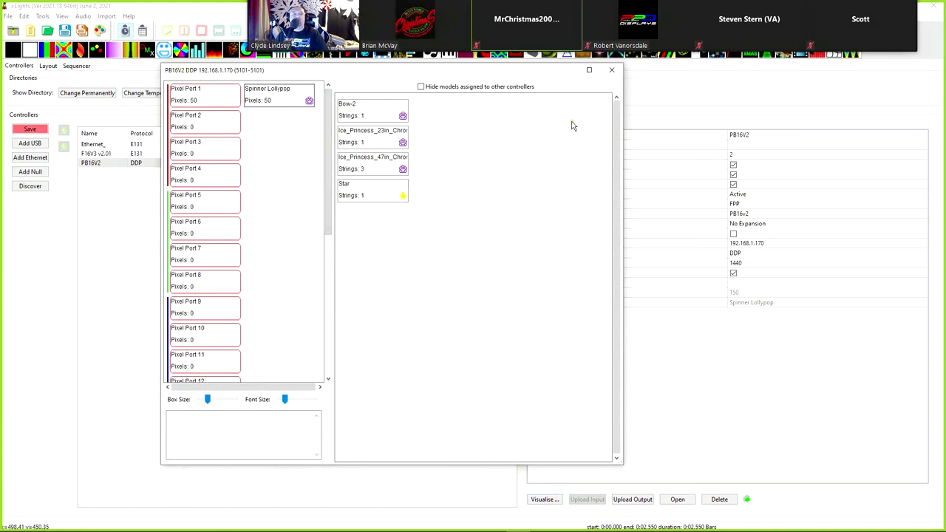
click(613, 72)
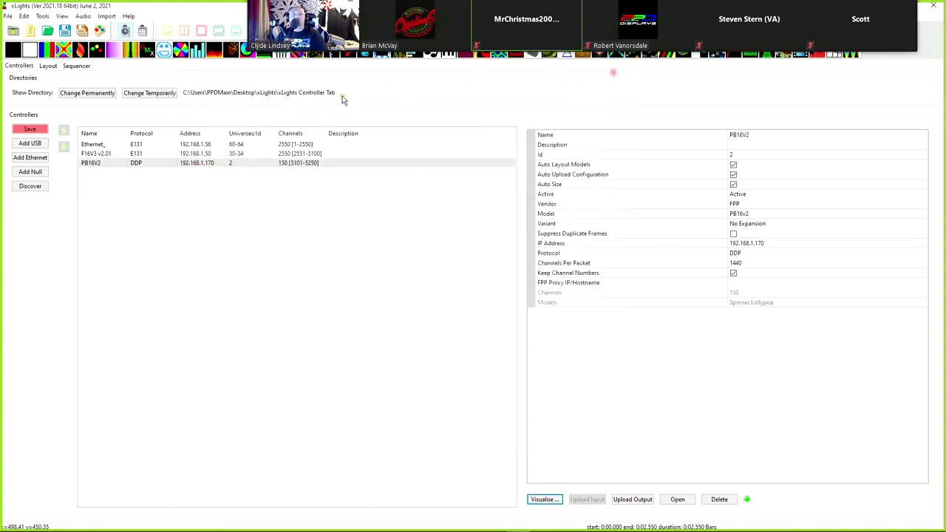
click(29, 127)
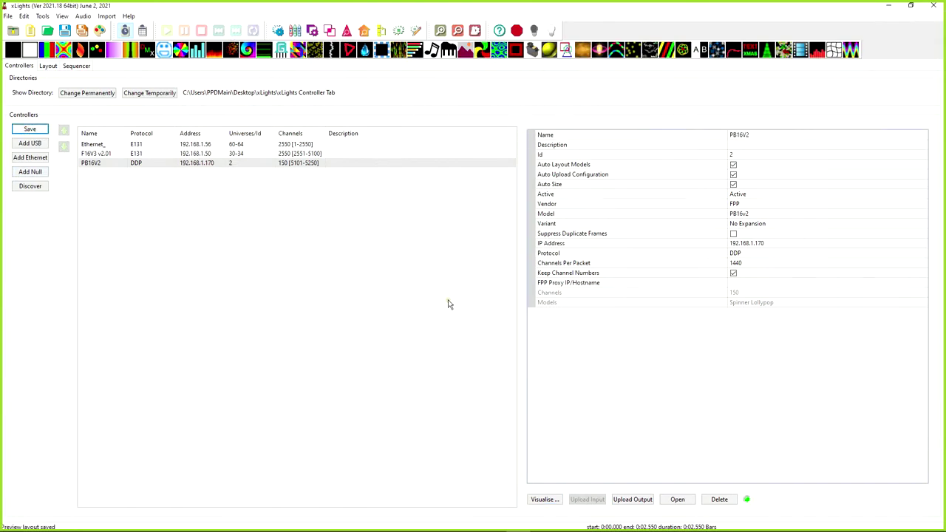
Play the Bars effect on Spinner Lollypop in the sequence with output to lights turned on.
click(45, 66)
click(74, 66)
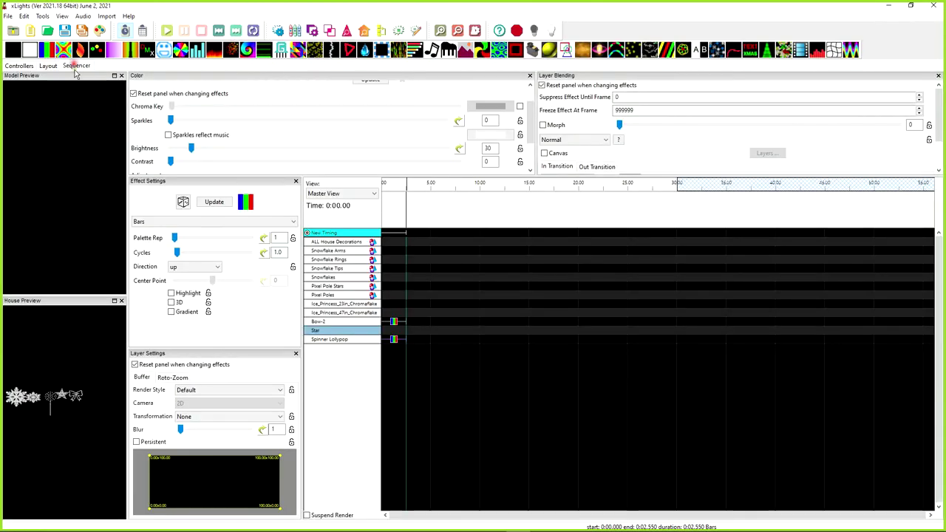
click(395, 339)
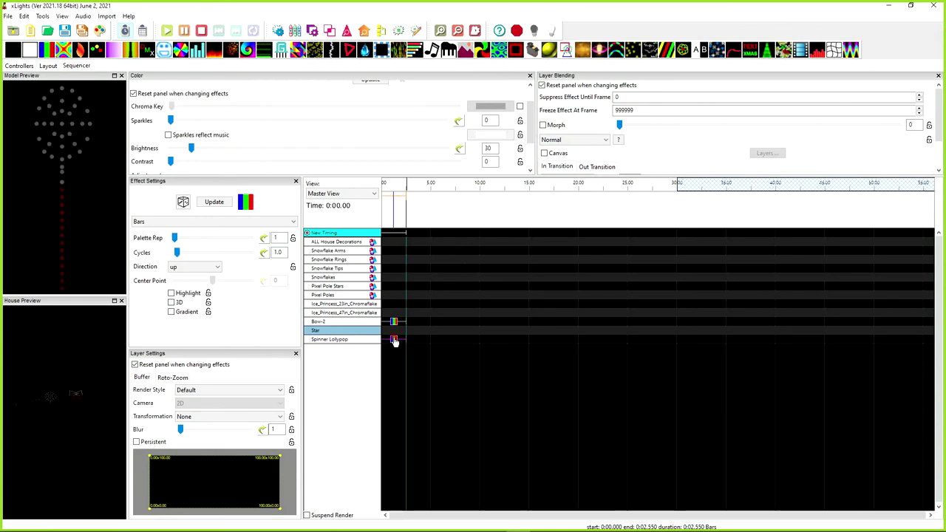
click(551, 31)
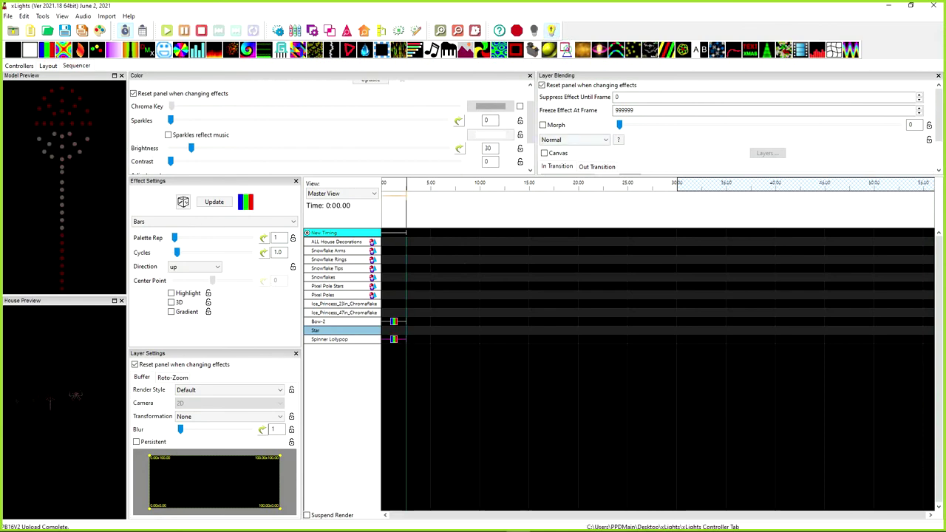
drag(363, 172, 369, 68)
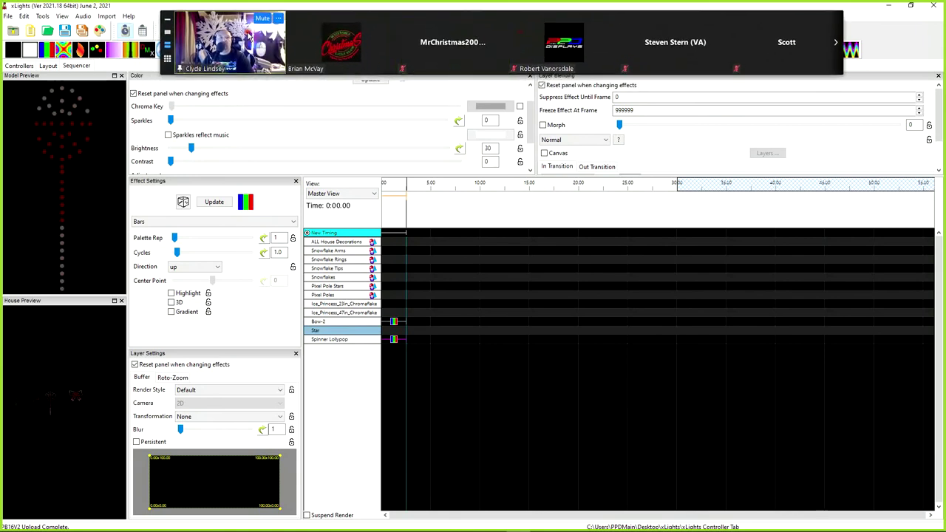
click(279, 17)
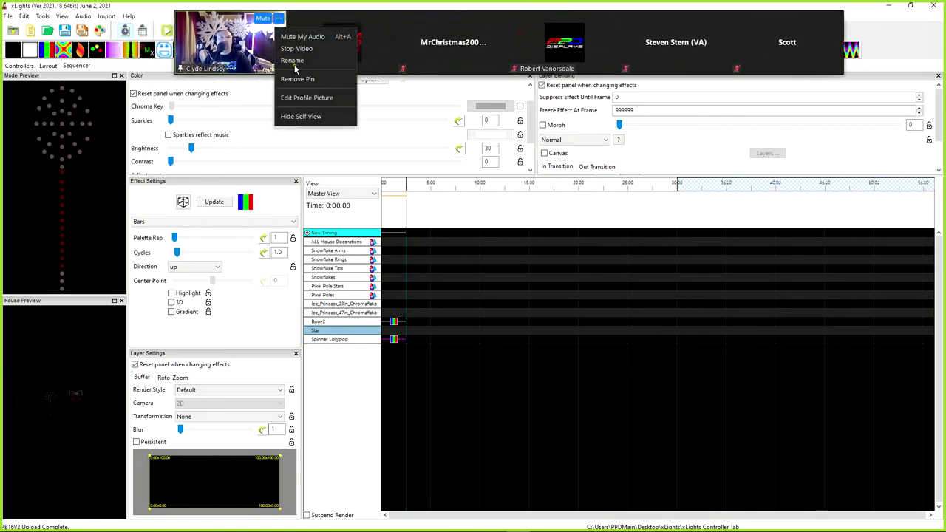
click(247, 48)
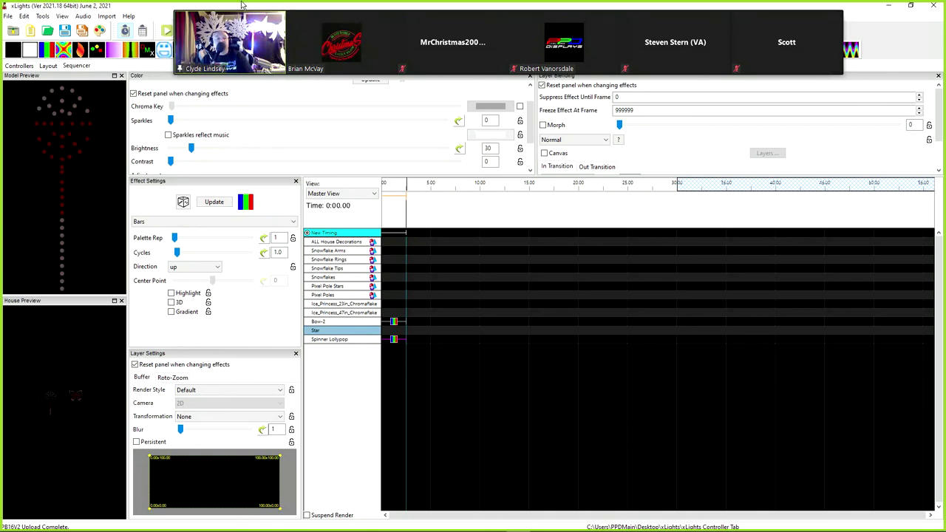
drag(311, 9, 945, 156)
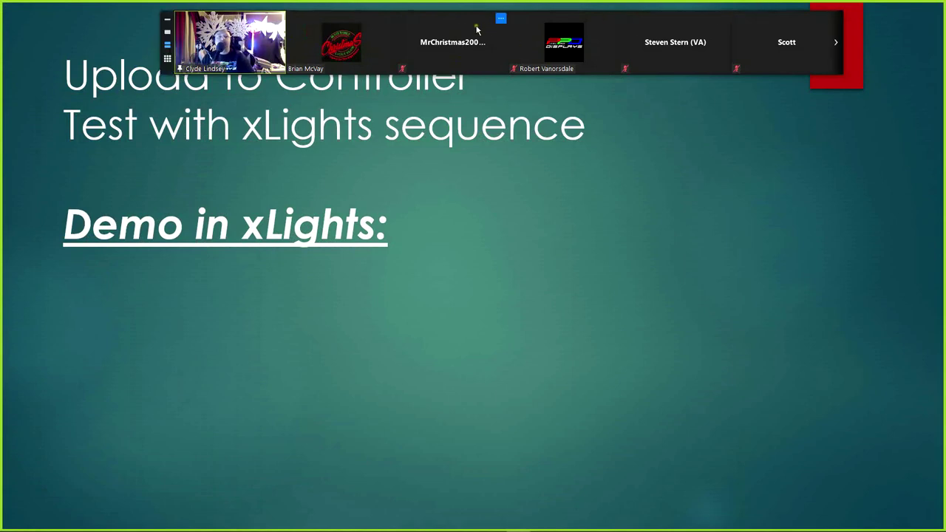
click(170, 22)
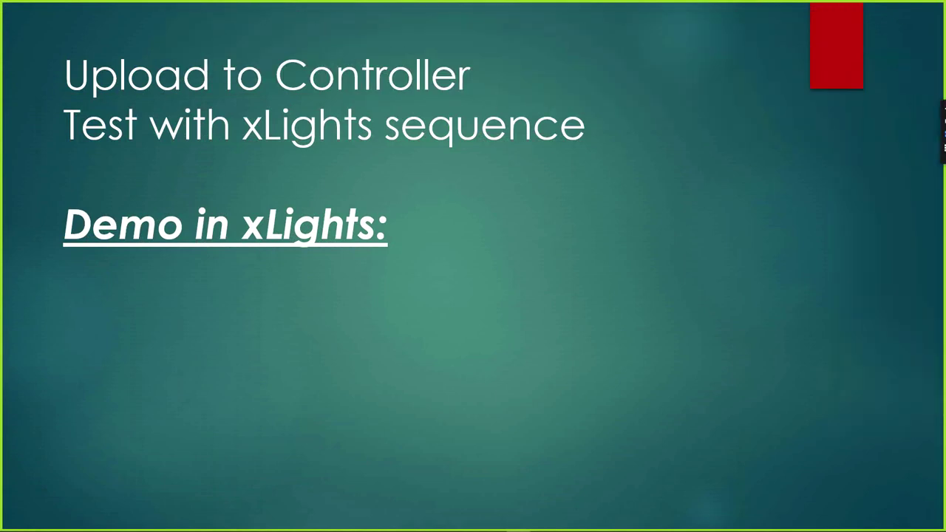
click(330, 297)
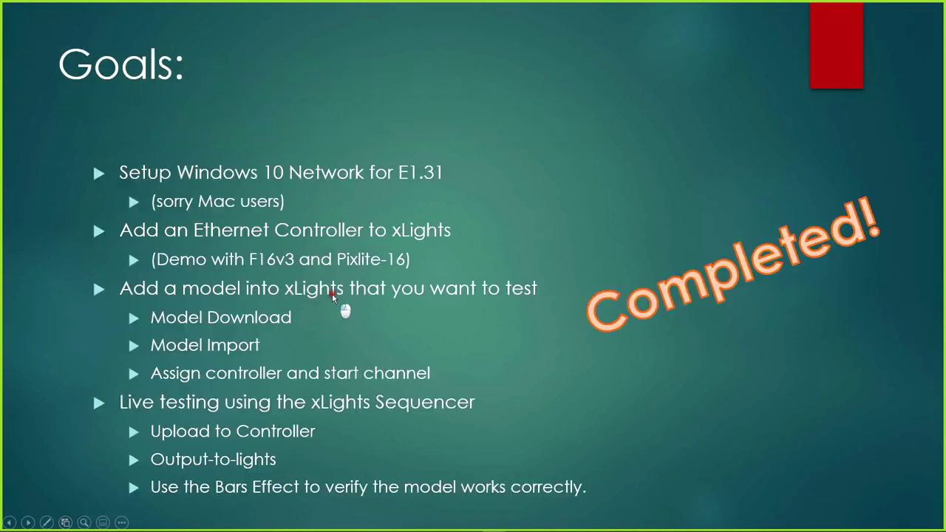